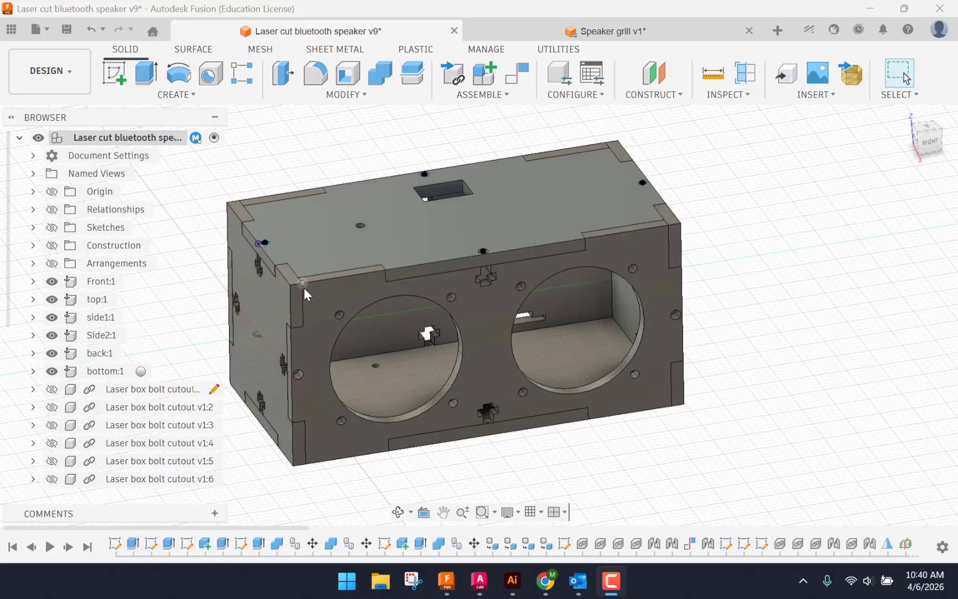
Show the Arrangements folder and examine the assembled speaker box alongside its flat-laid panels.
scroll(264, 314, "up", 4)
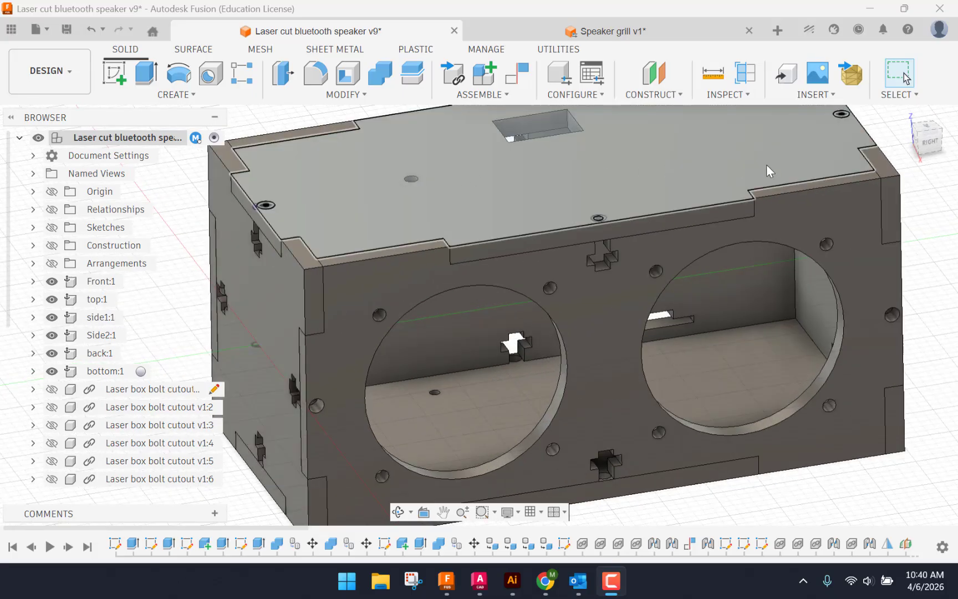
scroll(541, 222, "down", 5)
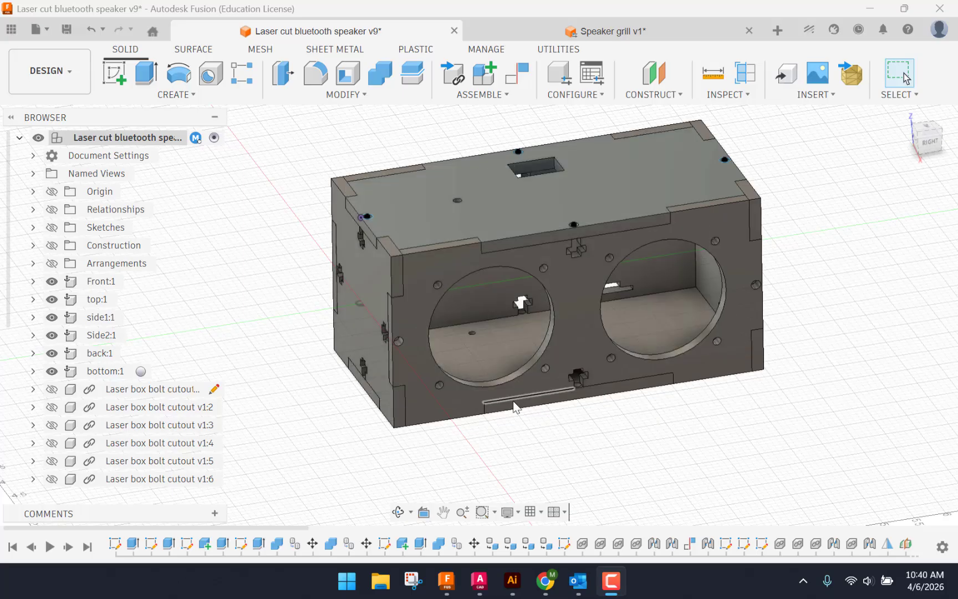
scroll(527, 396, "up", 5)
scroll(520, 426, "down", 3)
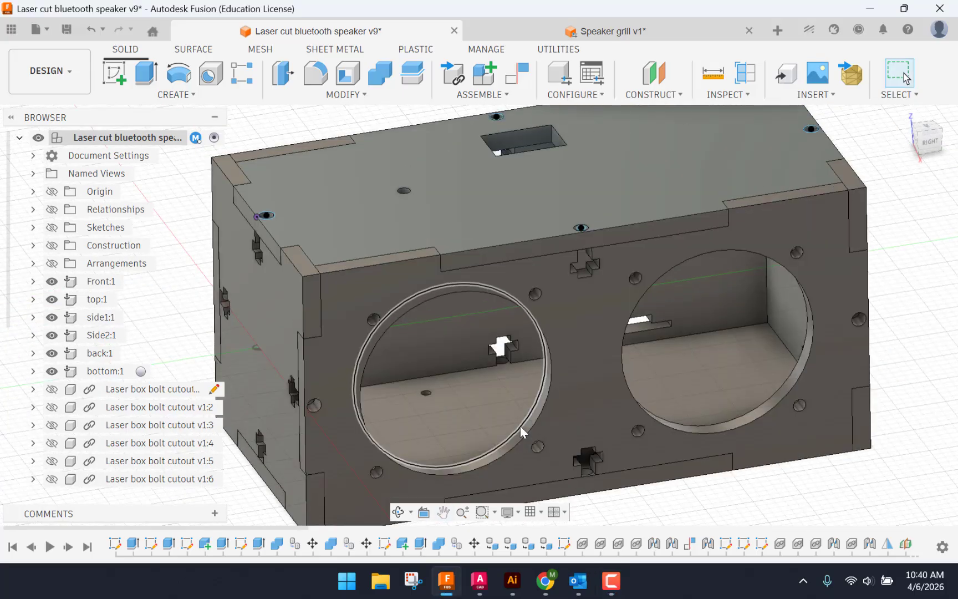
scroll(528, 415, "down", 3)
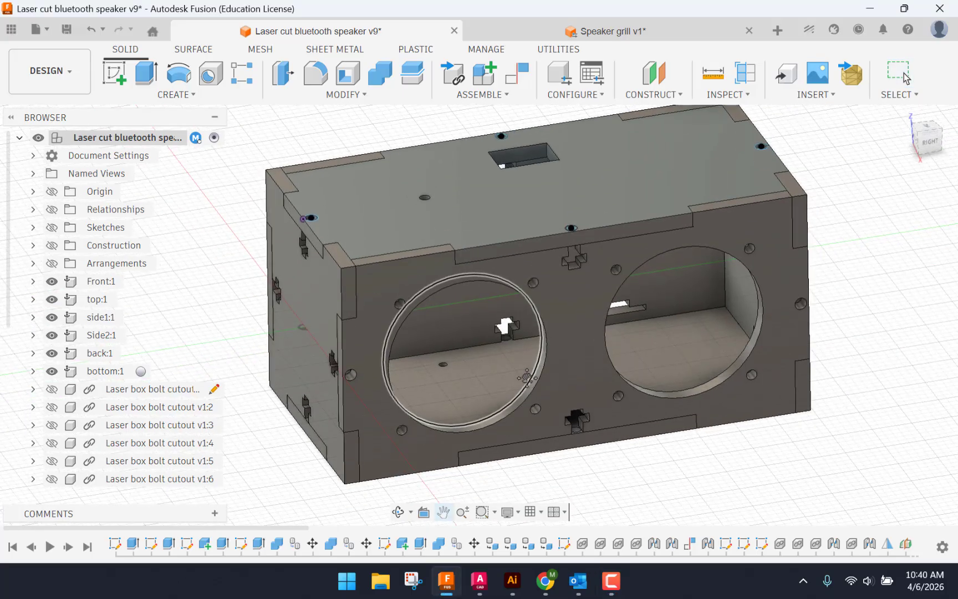
left_click(51, 263)
scroll(569, 399, "down", 5)
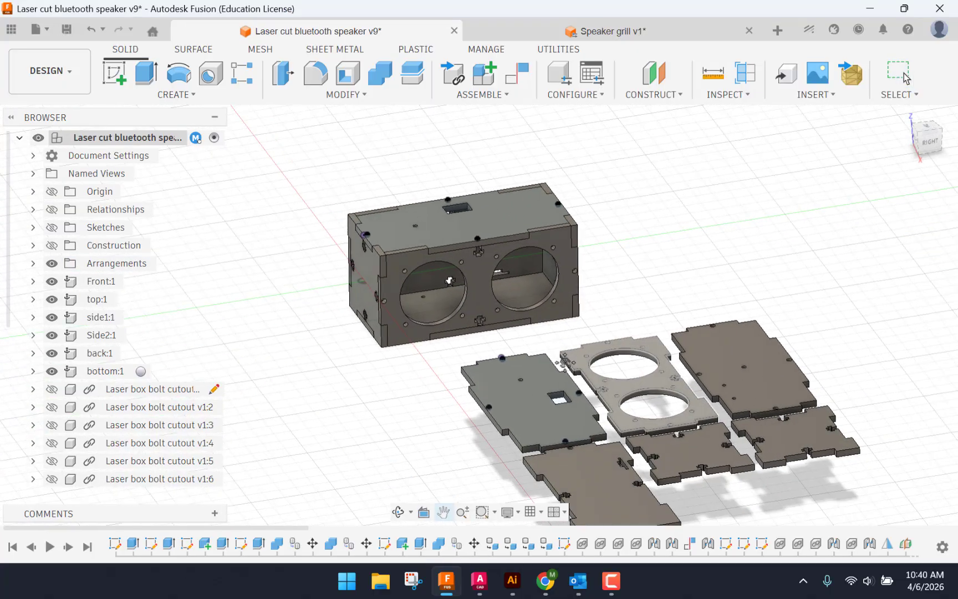
scroll(526, 363, "up", 2)
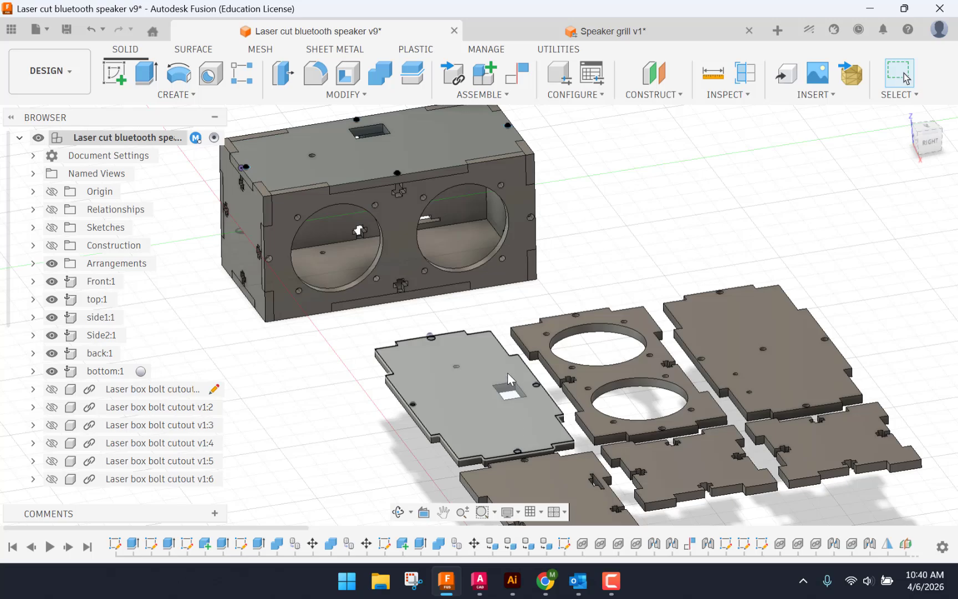
scroll(485, 342, "down", 3)
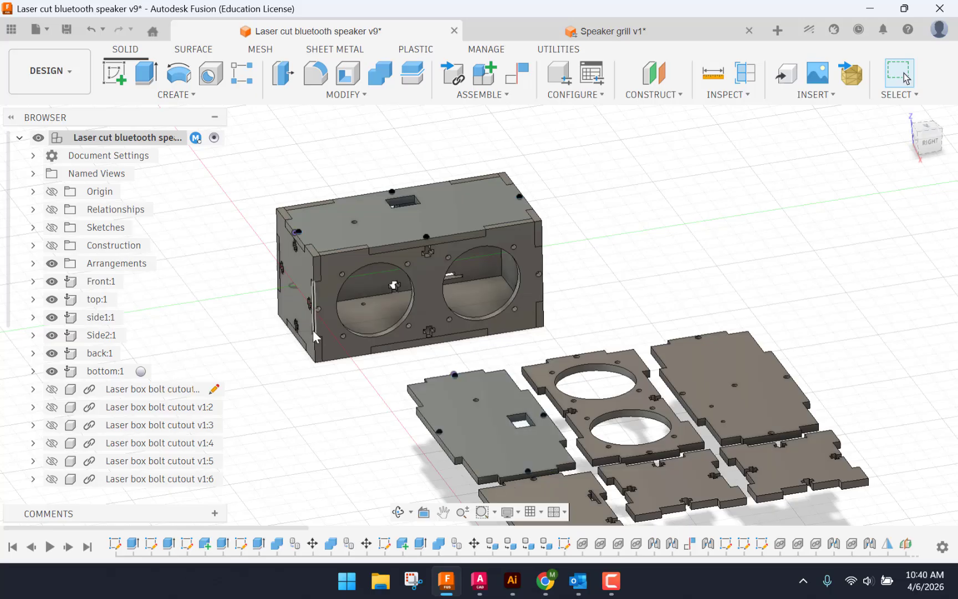
scroll(313, 329, "up", 3)
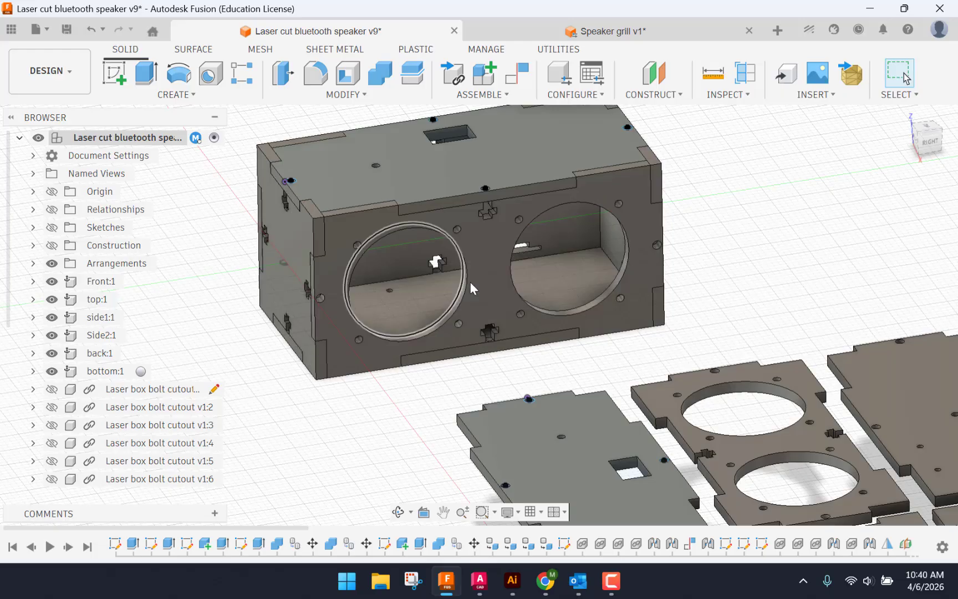
scroll(287, 272, "down", 1)
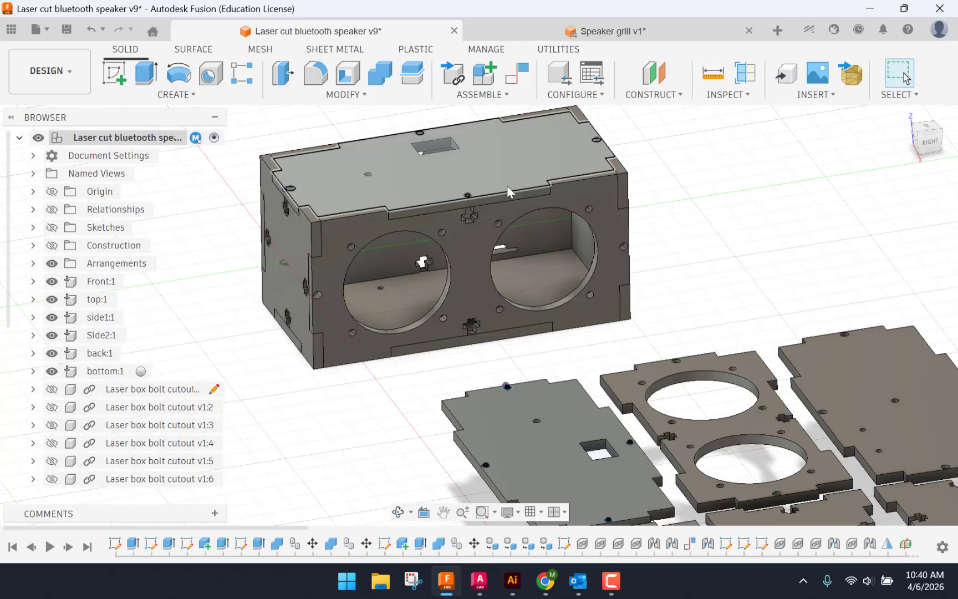
Create a new hybrid design with inch units.
left_click(781, 32)
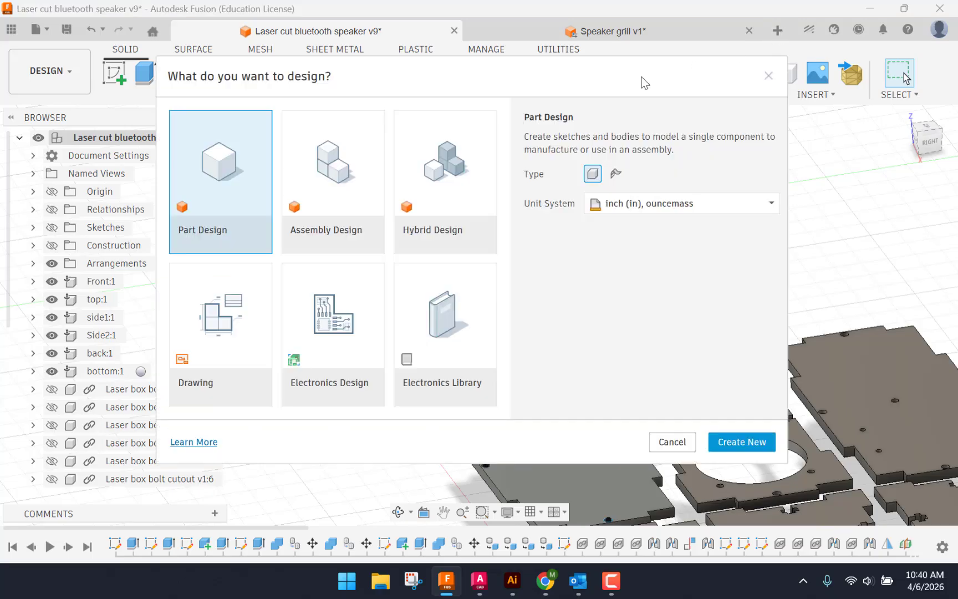
left_click(456, 176)
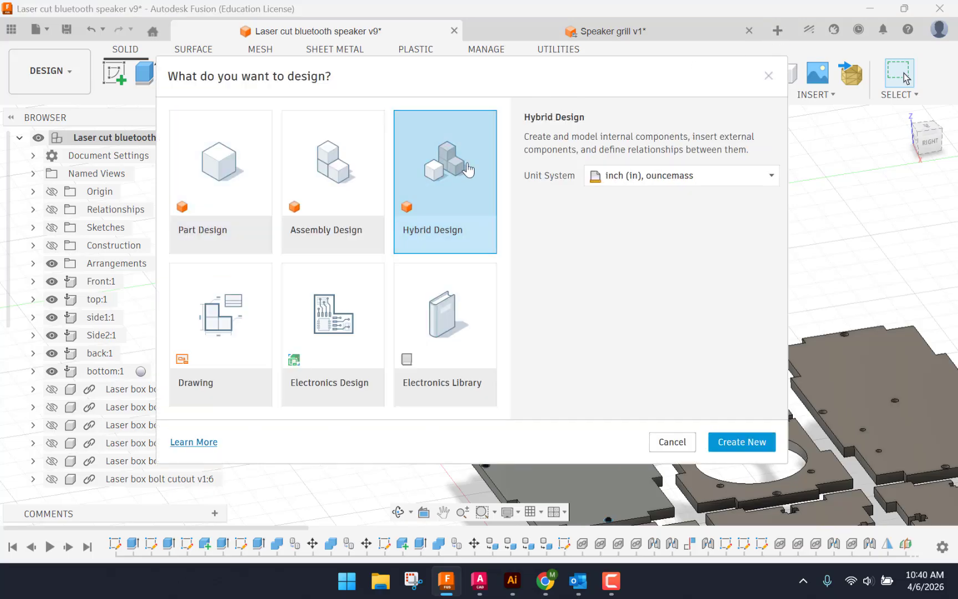
left_click(765, 447)
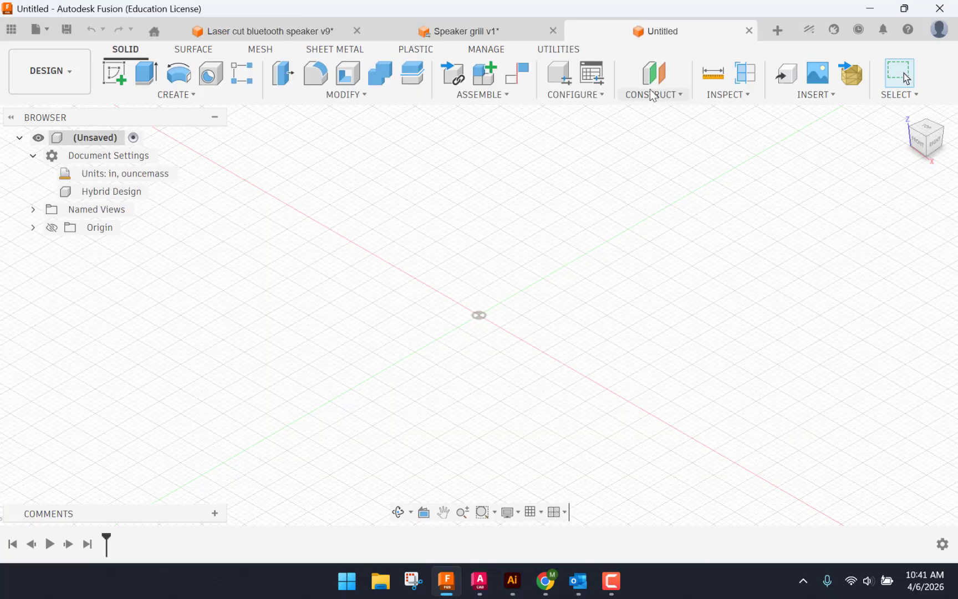
Turn the new design into a configured design and open its parameters from the configuration table.
left_click(559, 77)
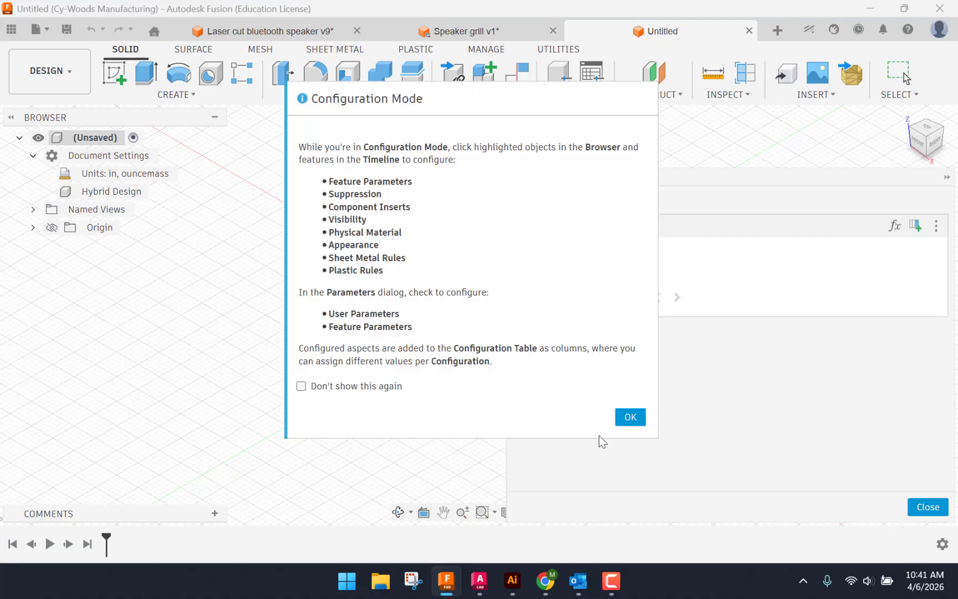
left_click(628, 418)
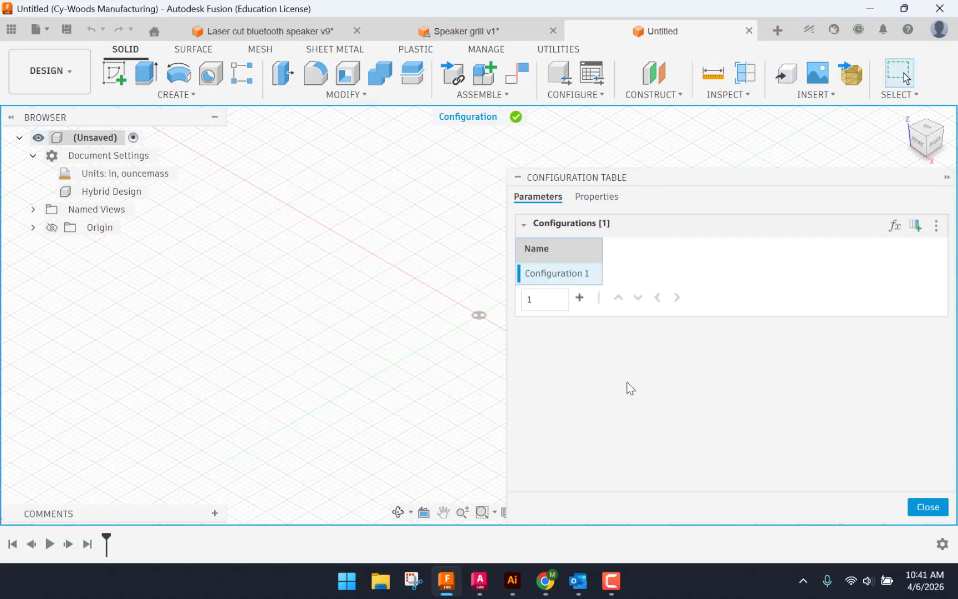
left_click(895, 225)
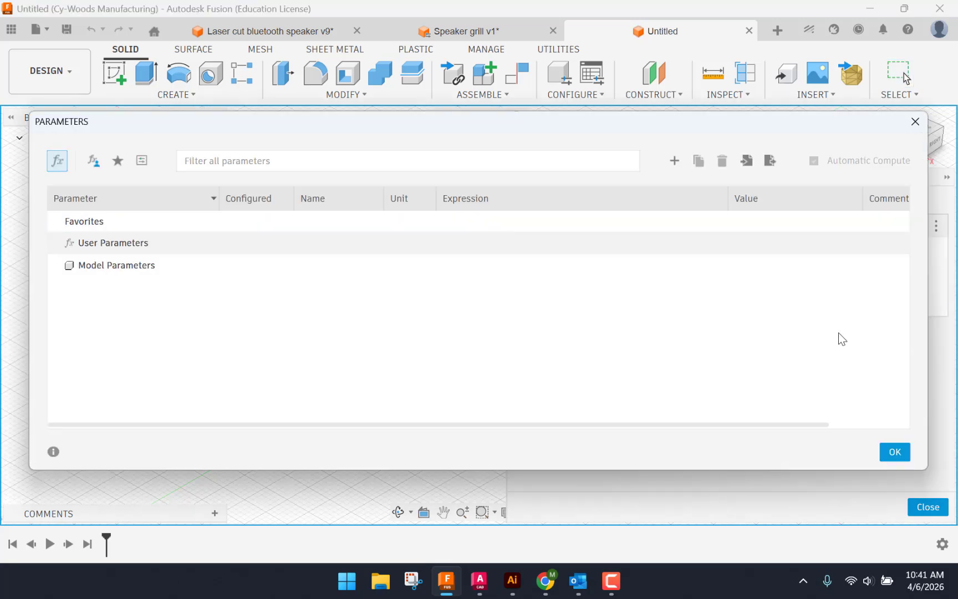
left_click(328, 163)
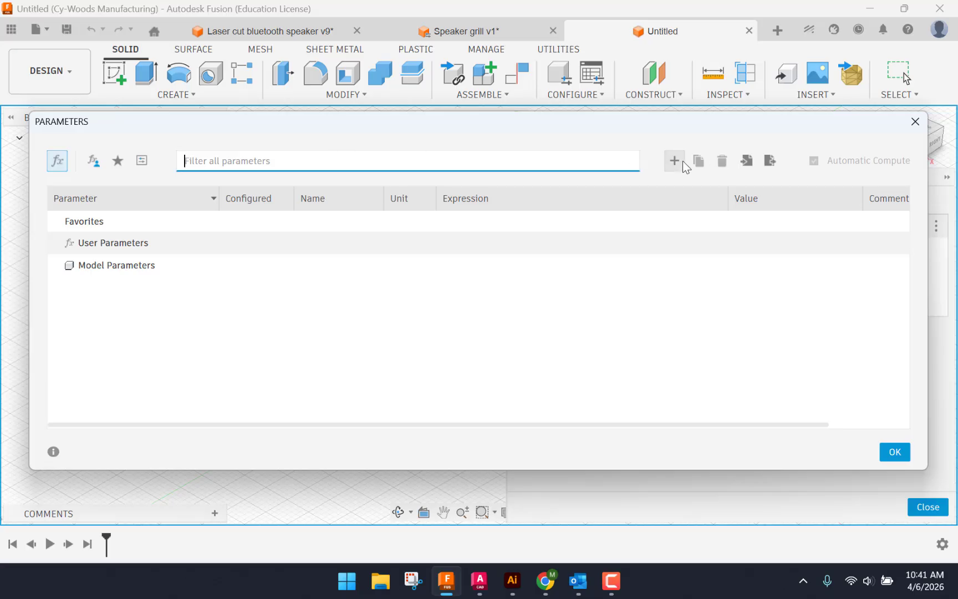
Add a user parameter named Ply in inches with the expression .1875.
left_click(675, 161)
left_click(624, 417)
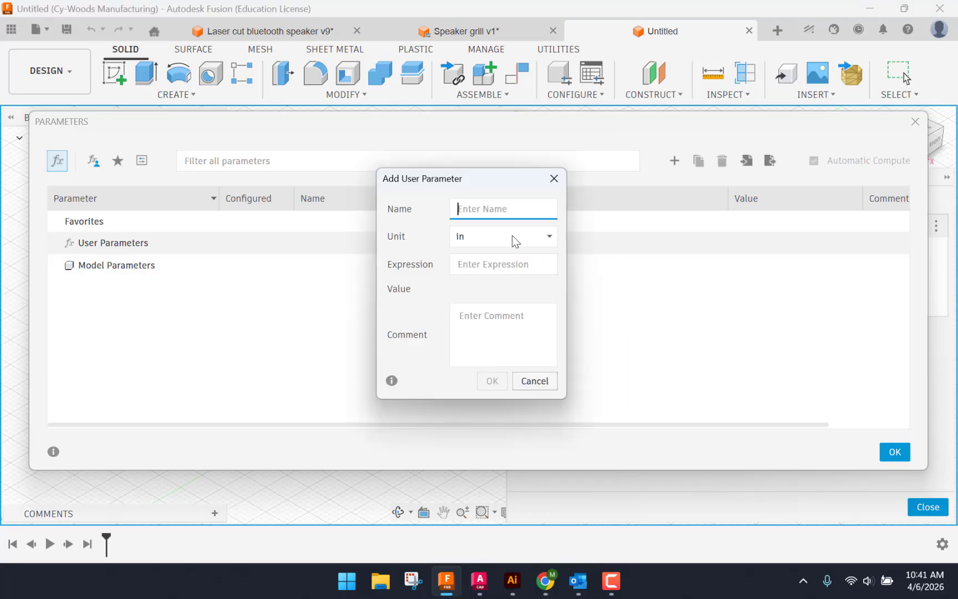
type("Ply")
left_click(513, 268)
type(".1875")
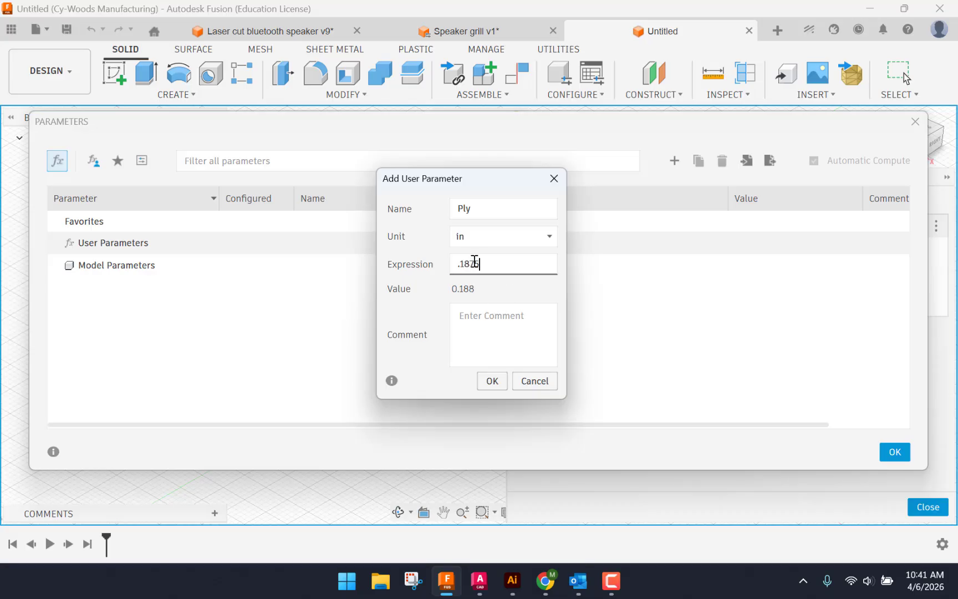
left_click(494, 383)
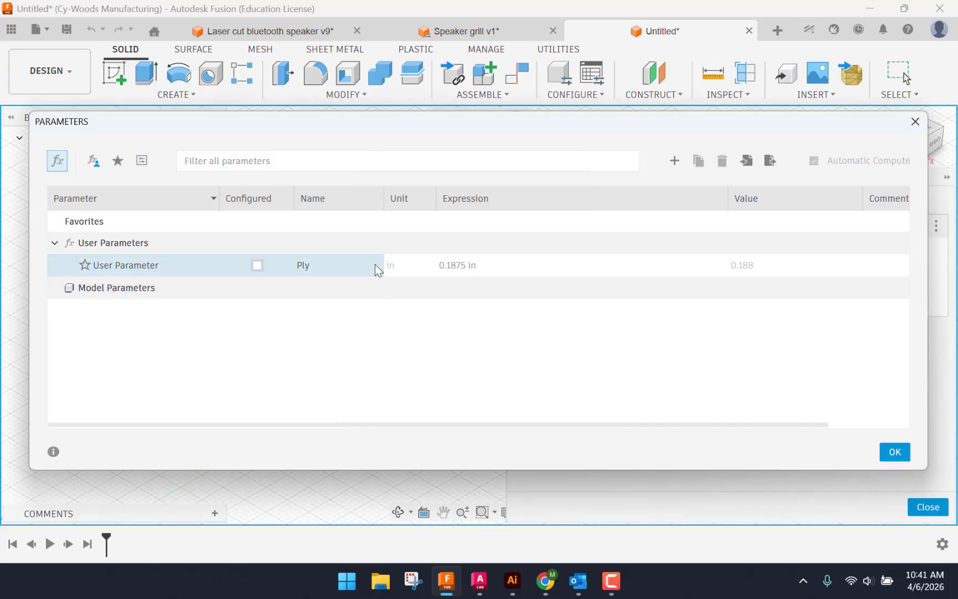
Add a user parameter named HoleDia in inches with the expression .13.
left_click(675, 168)
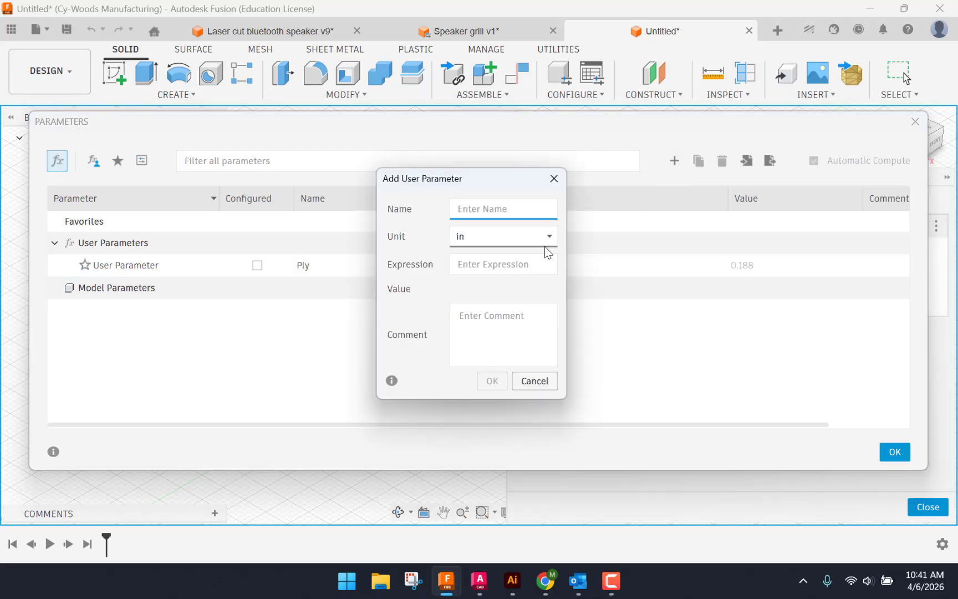
type("HoleDia")
left_click(507, 257)
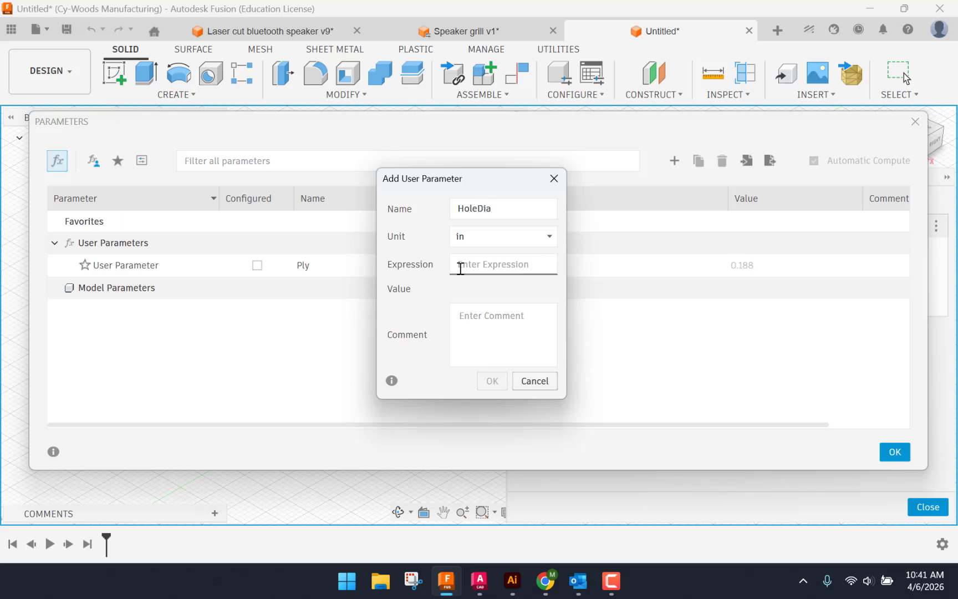
type(".13")
left_click(491, 381)
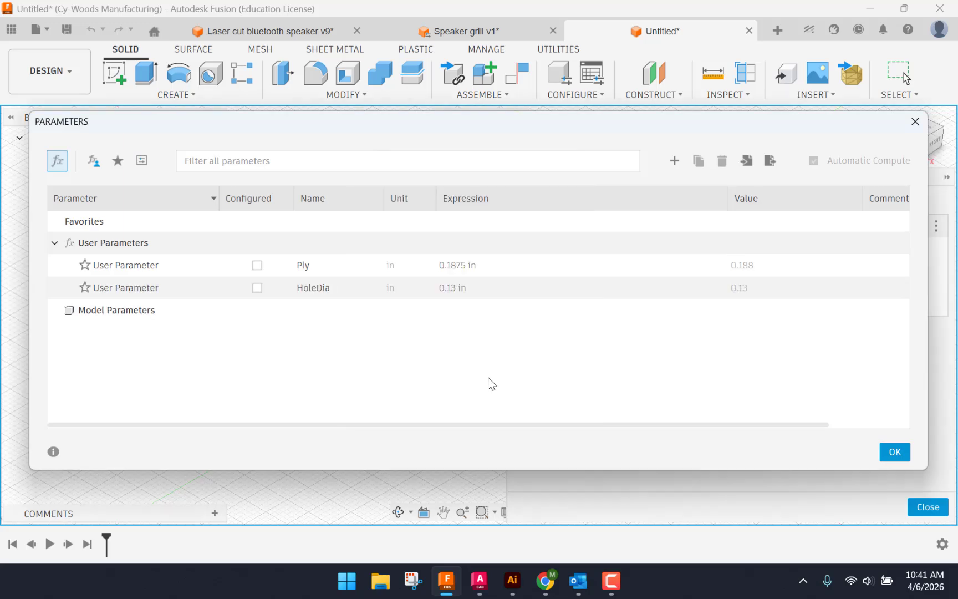
Add a user parameter named HoleDis in inches with the expression .1, and close the parameters and the configuration table.
left_click(674, 160)
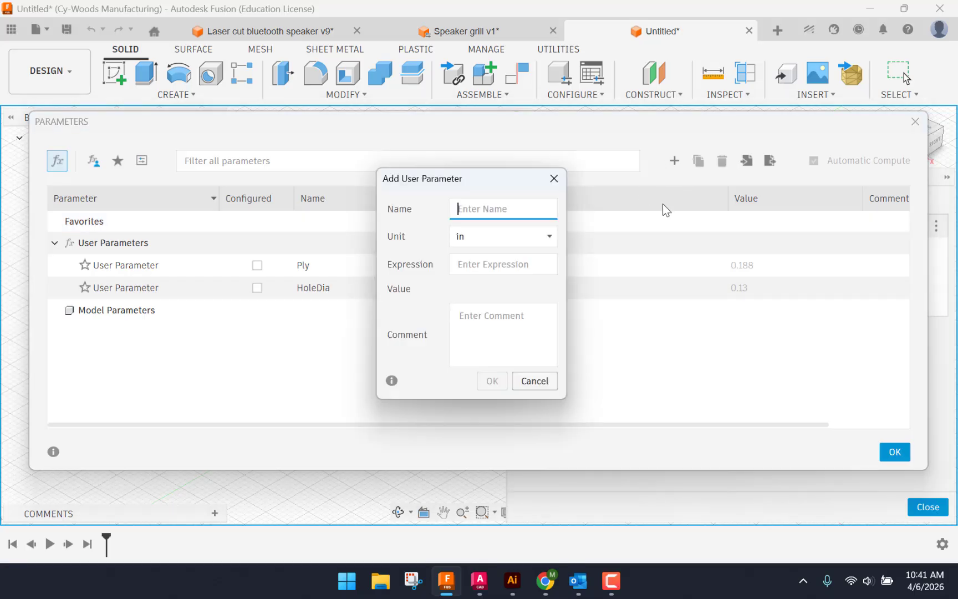
type("hg")
key("BackSpace")
key("BackSpace")
type("Hole")
left_click(483, 269)
type(".1")
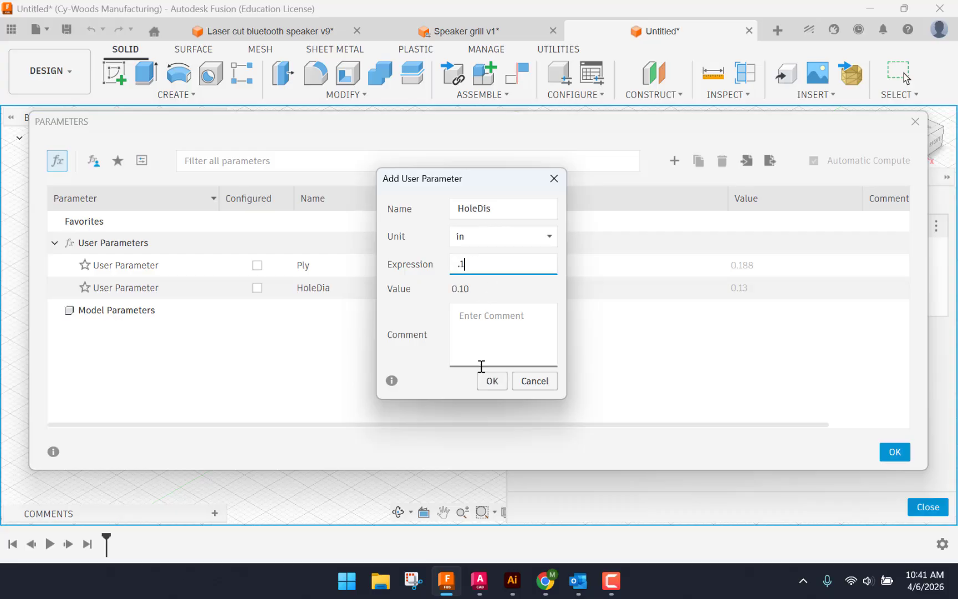
left_click(502, 378)
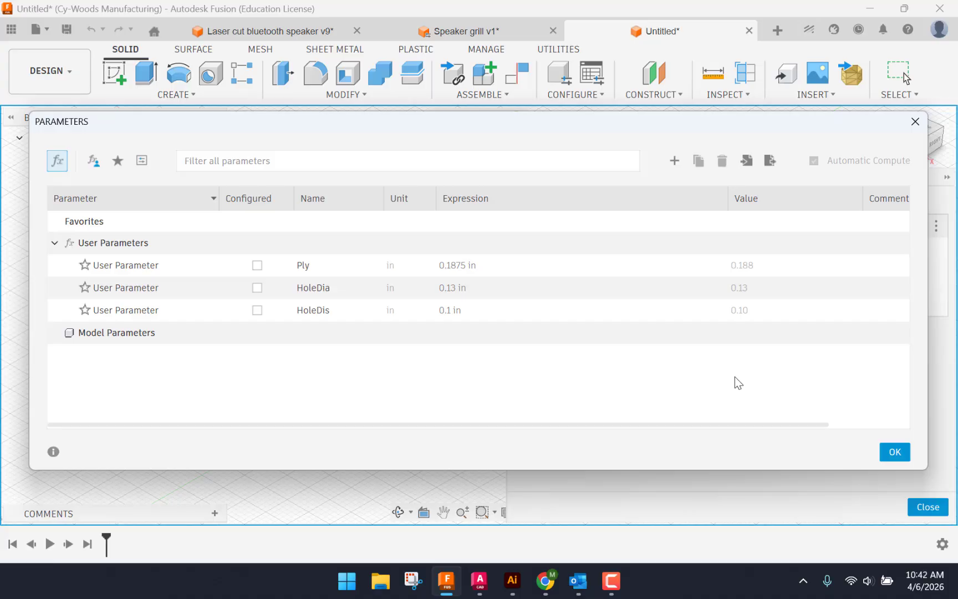
left_click(894, 452)
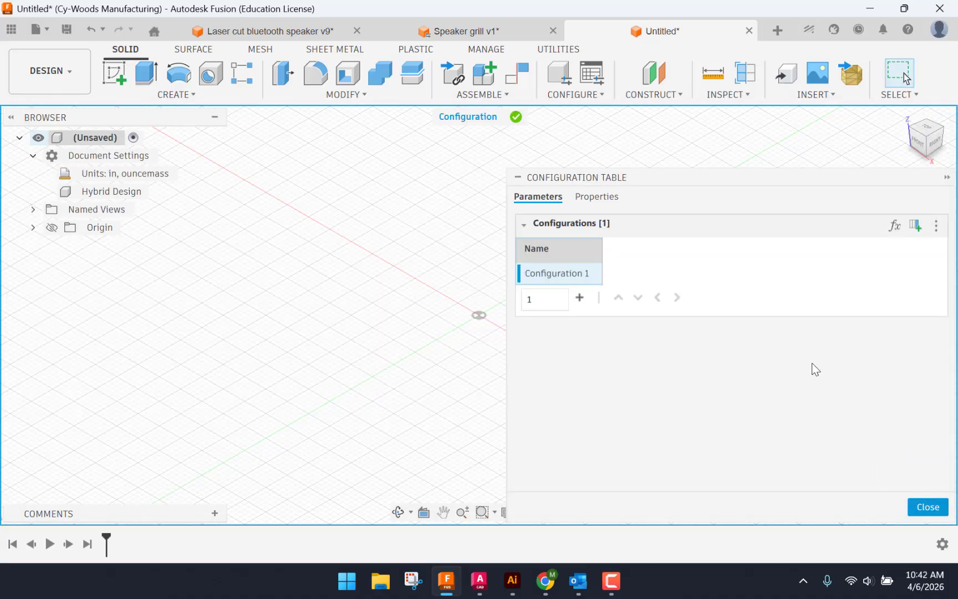
left_click(926, 508)
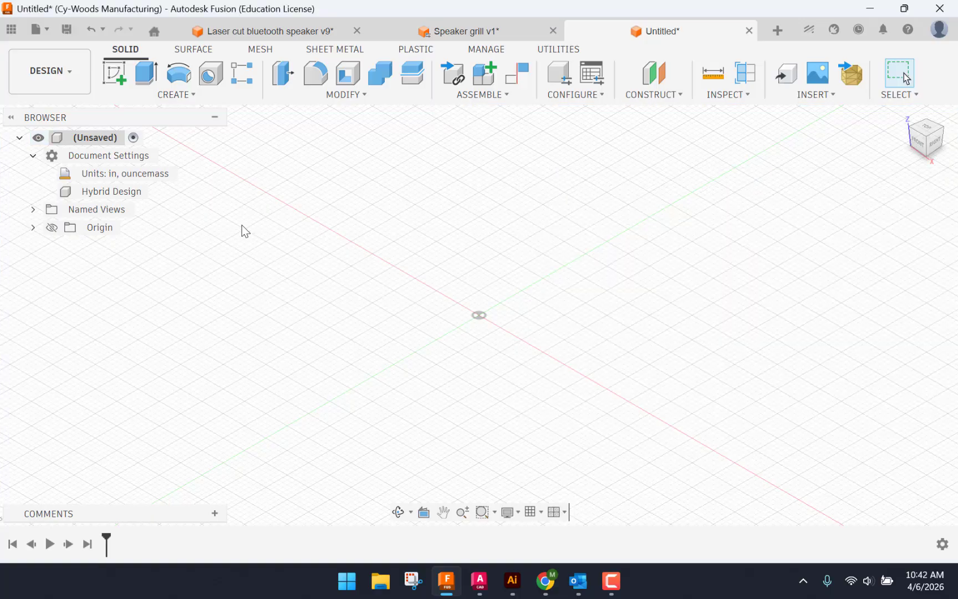
Start a sketch on the front XZ plane and draw a center rectangle about 3.58 in wide centred on the origin.
left_click(116, 72)
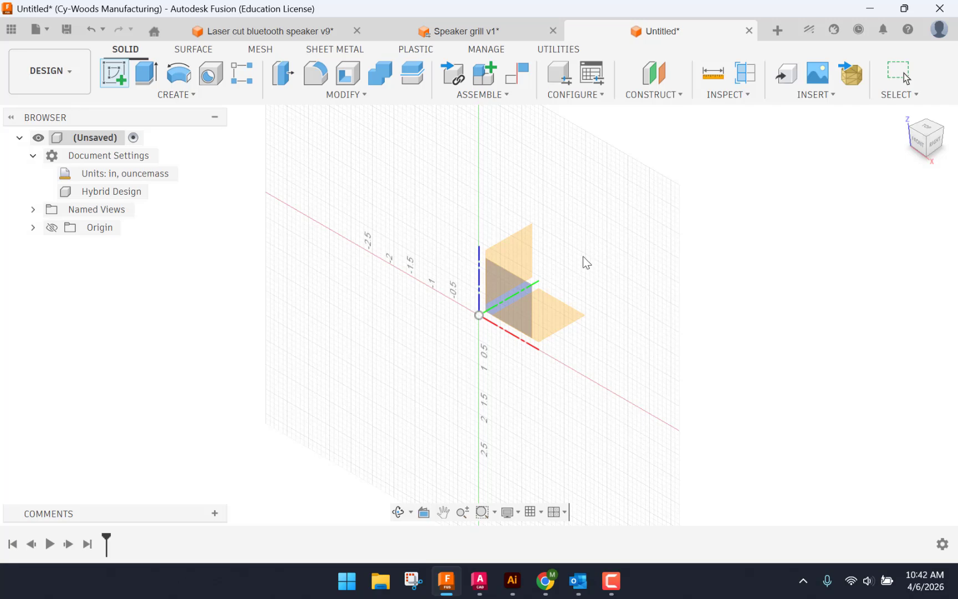
left_click(521, 298)
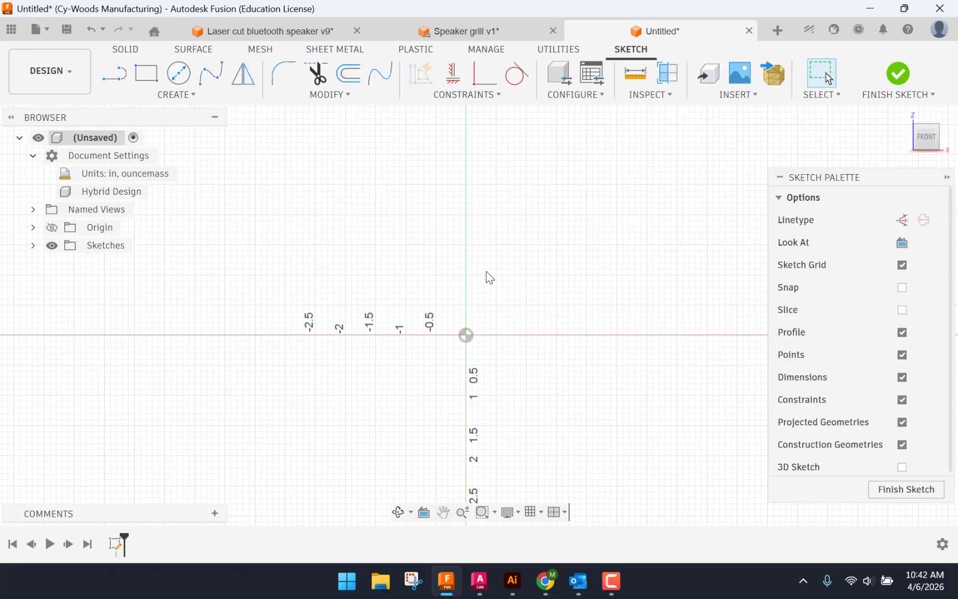
left_click(188, 99)
mouse_move(175, 139)
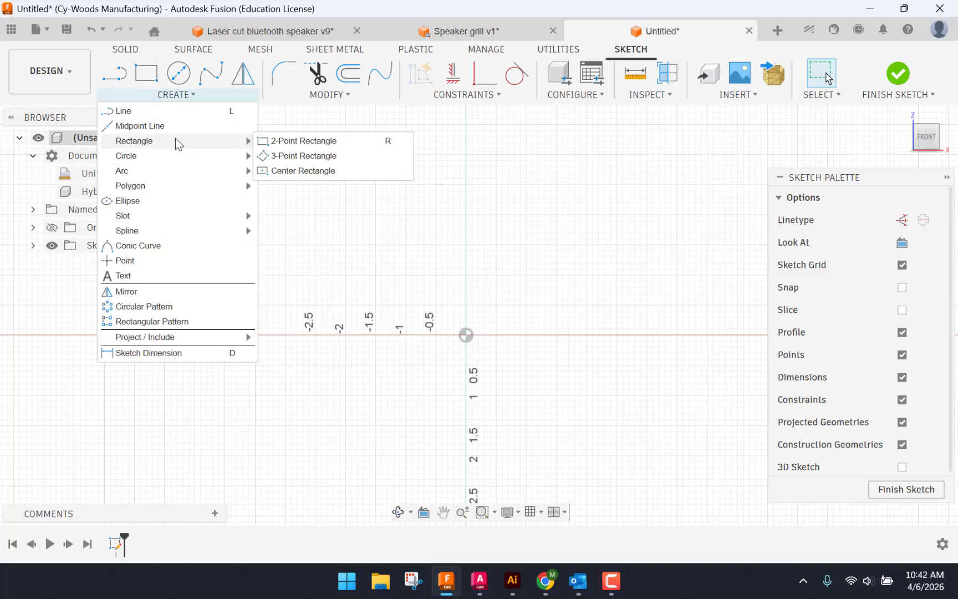
left_click(318, 170)
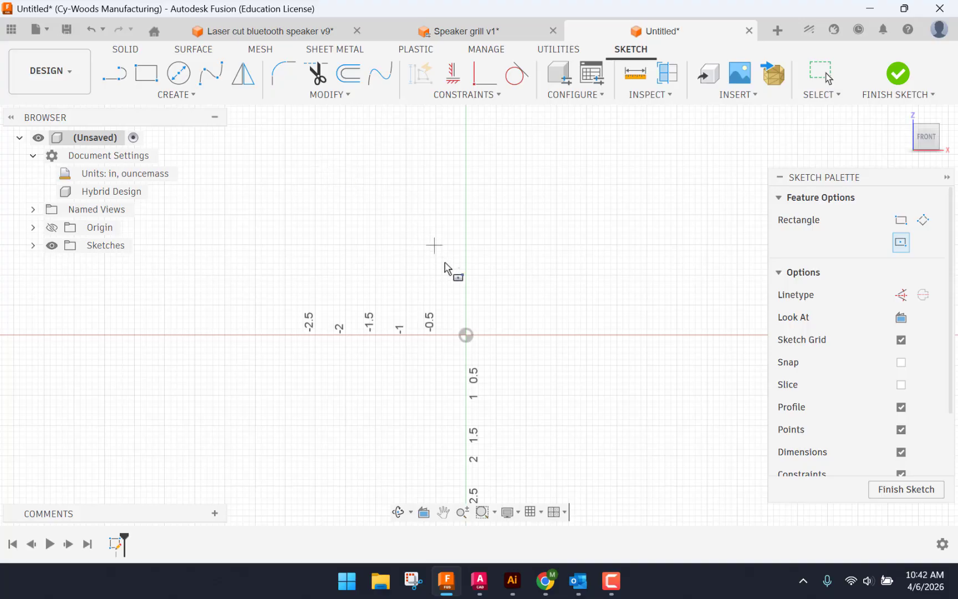
left_click(466, 336)
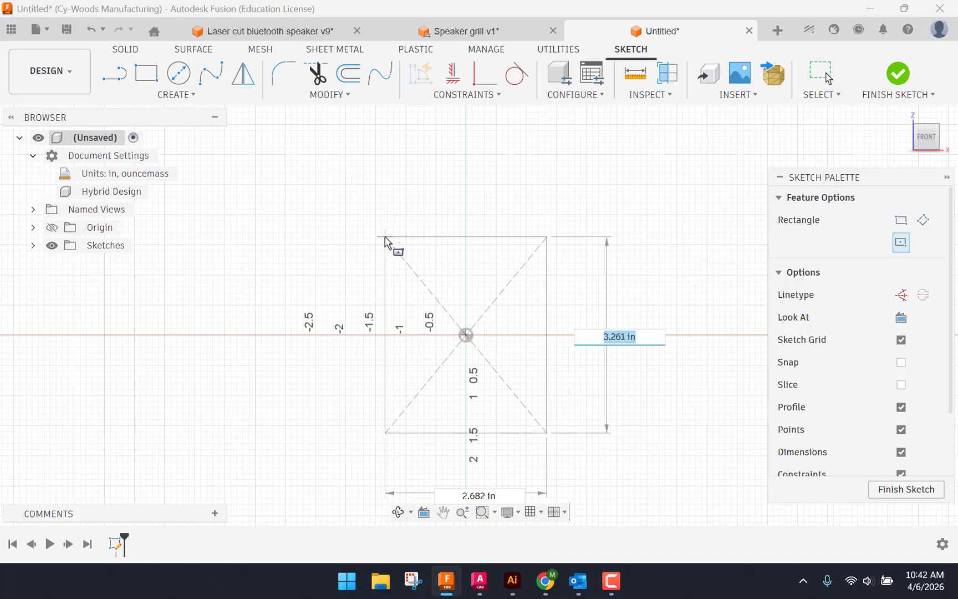
left_click(355, 244)
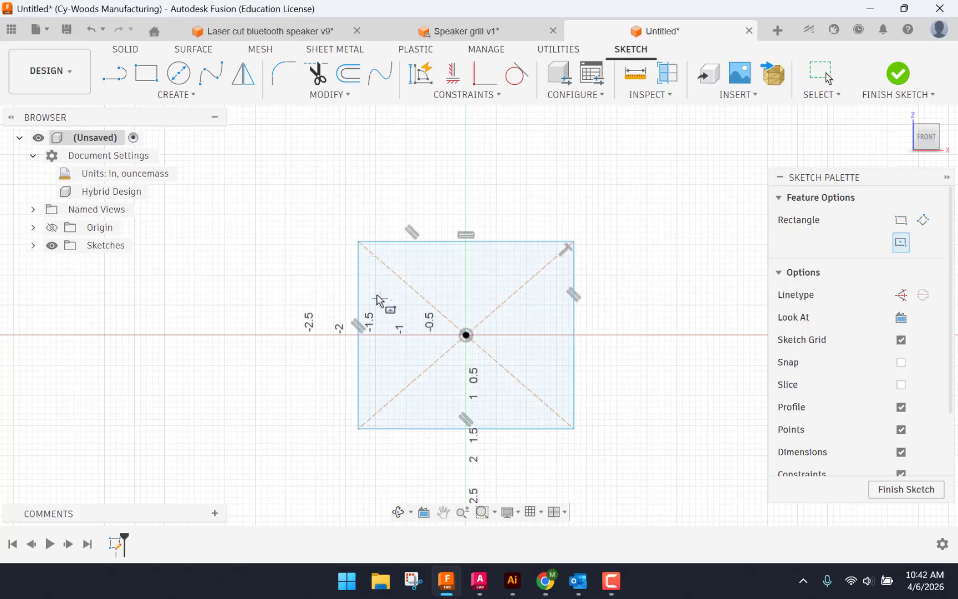
Dimension the center rectangle to 2.875 in wide and 2.875 in high.
scroll(321, 227, "down", 1)
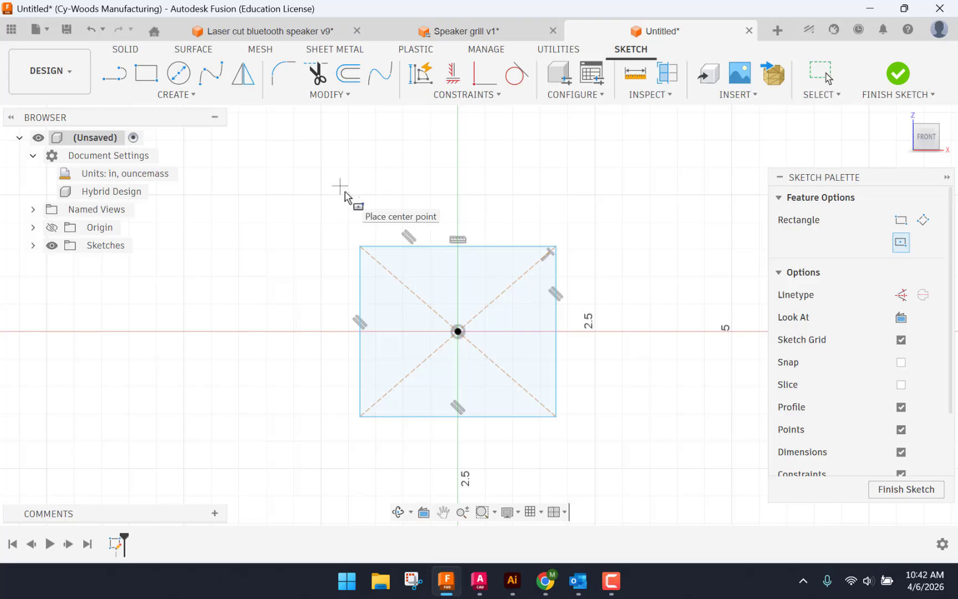
key("d")
left_click(435, 248)
left_click(499, 167)
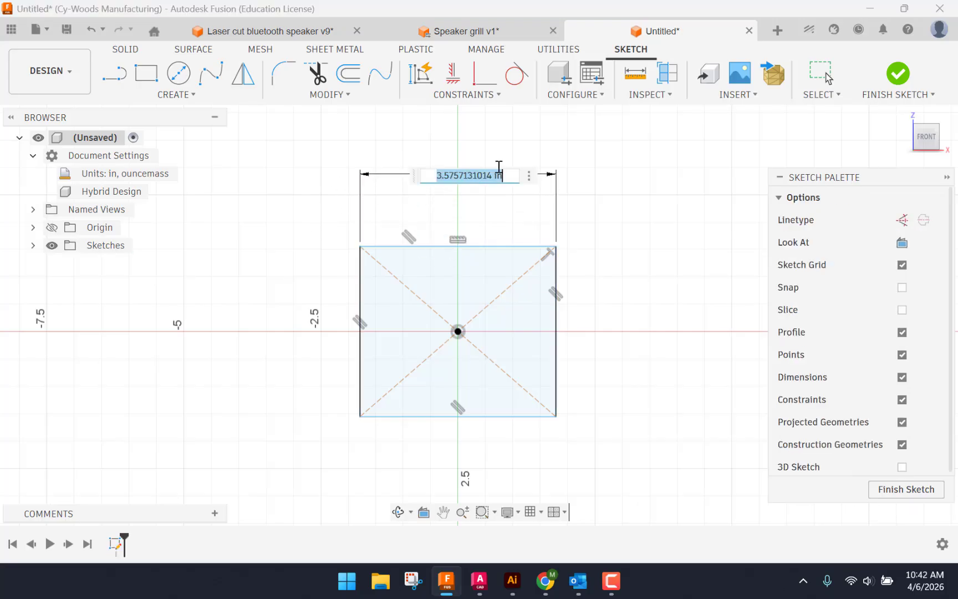
type("2.875")
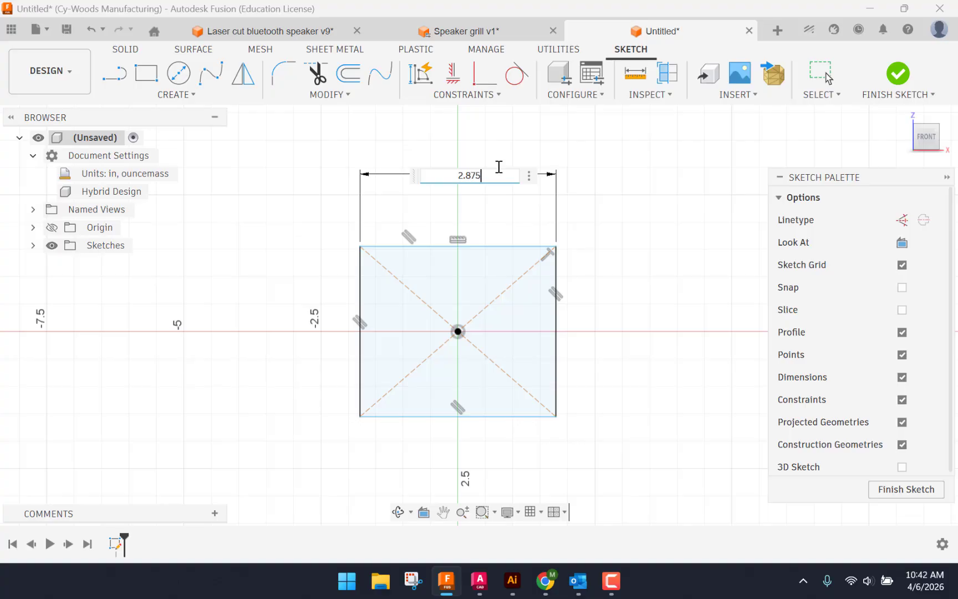
key("Return")
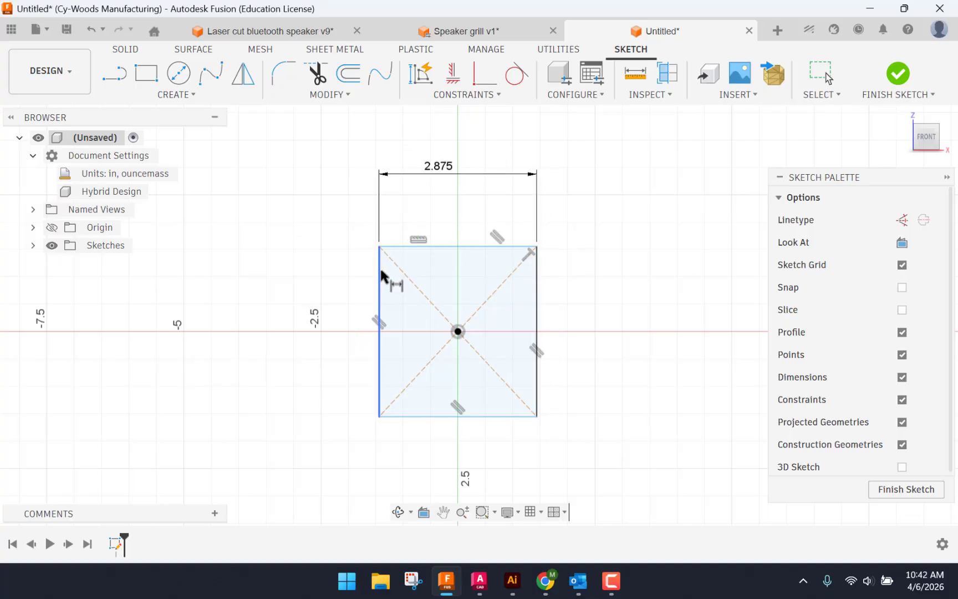
left_click(382, 274)
left_click(320, 291)
type("2.875")
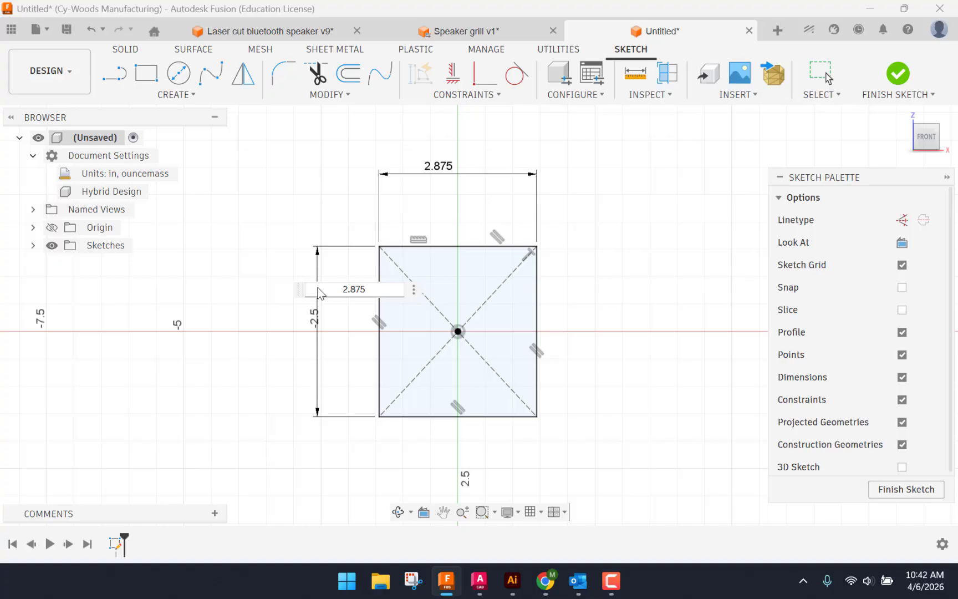
key("Return")
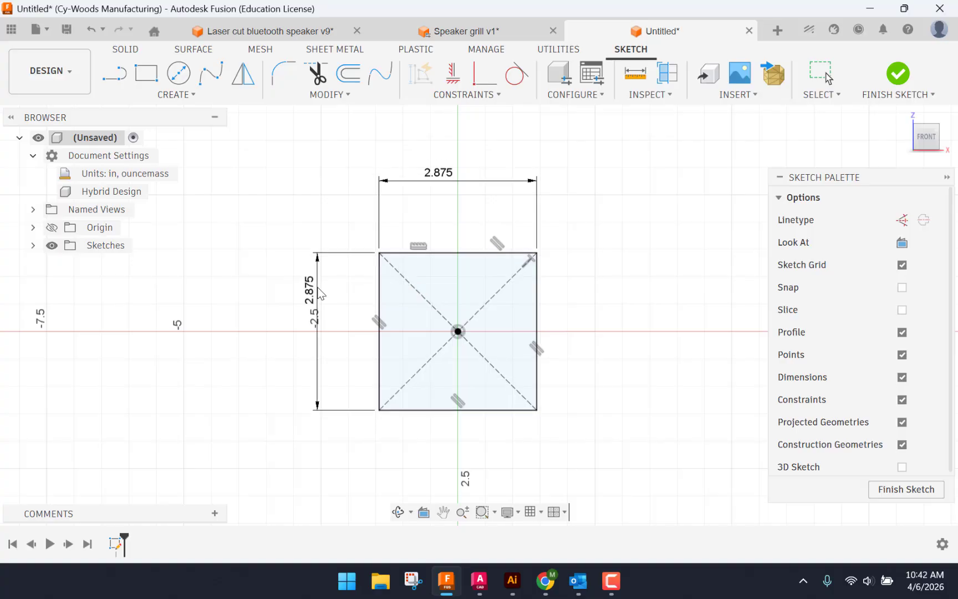
Draw a center rectangle about 1.44 in wide, centred on the midpoint of the square's top edge.
scroll(477, 290, "up", 2)
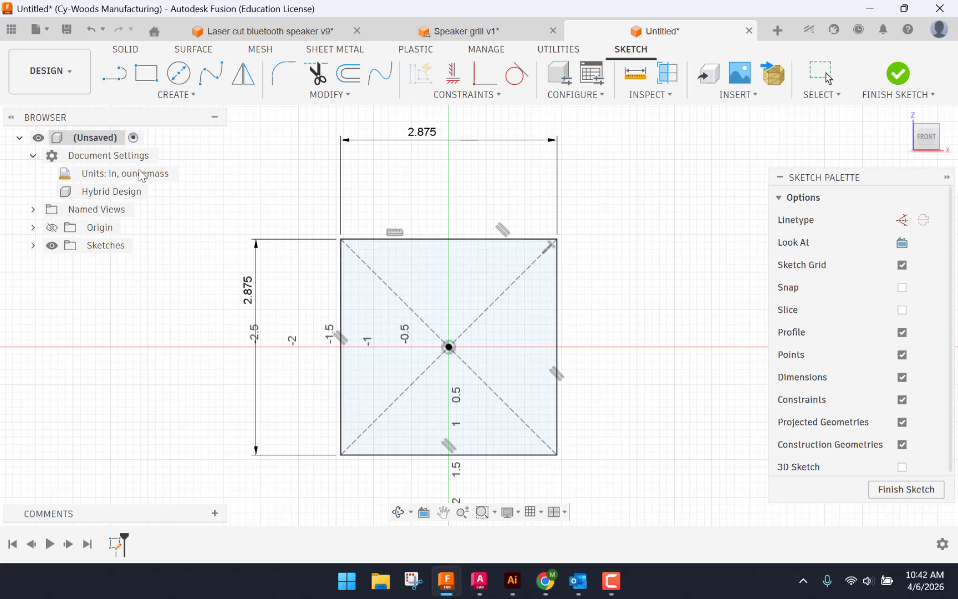
left_click(169, 95)
mouse_move(161, 141)
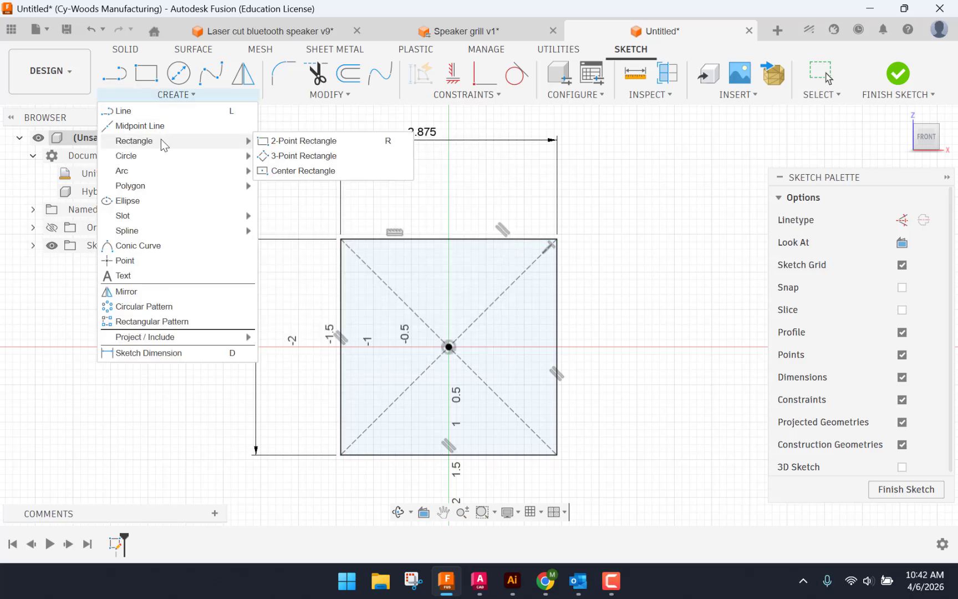
left_click(299, 170)
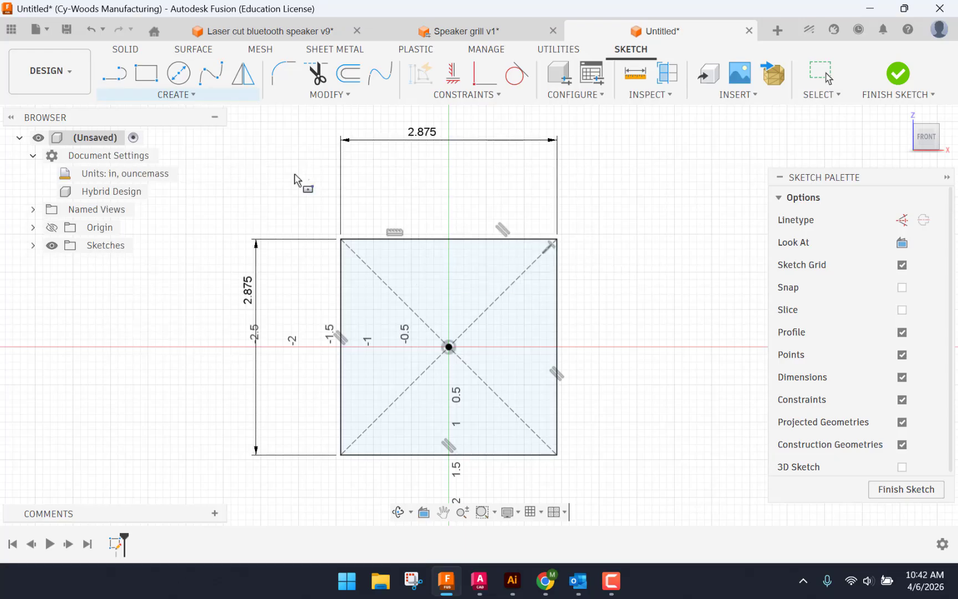
left_click(450, 240)
left_click(503, 249)
Draw center rectangles on the midpoints of the square's left, right and bottom edges, each straddling its edge.
scroll(500, 306, "up", 3)
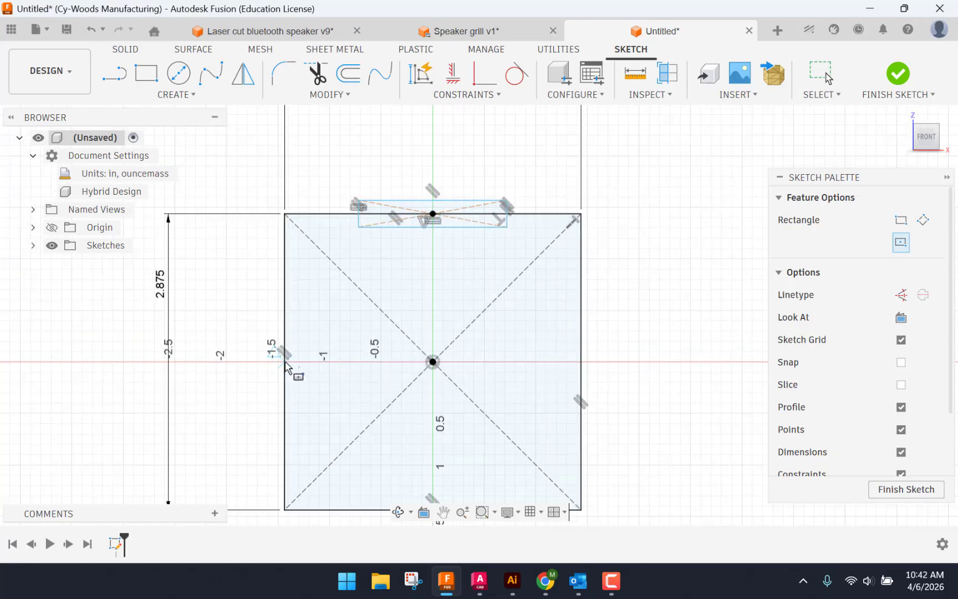
left_click(284, 362)
left_click(264, 302)
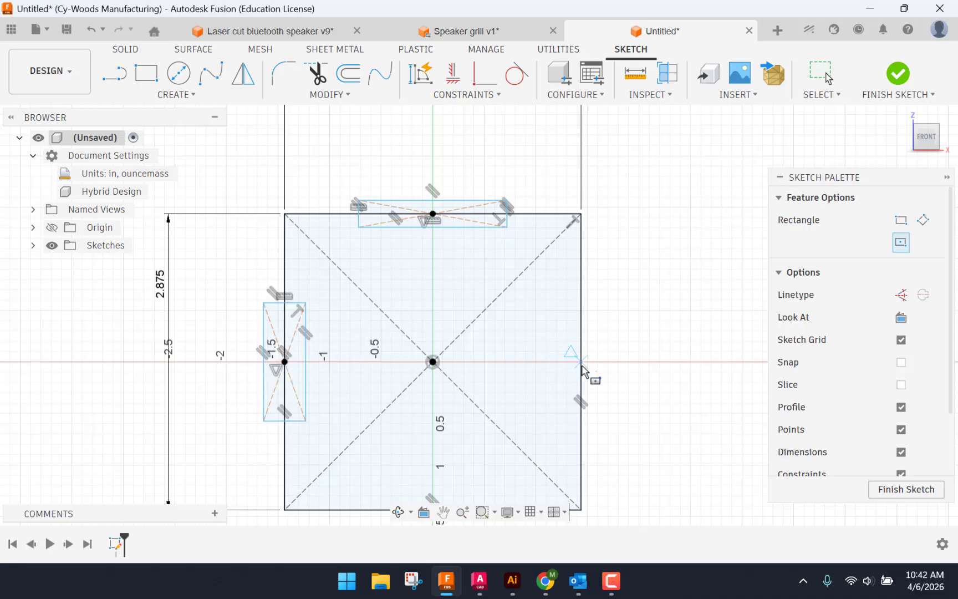
left_click(581, 362)
left_click(559, 309)
middle_click_drag(492, 372, 458, 292)
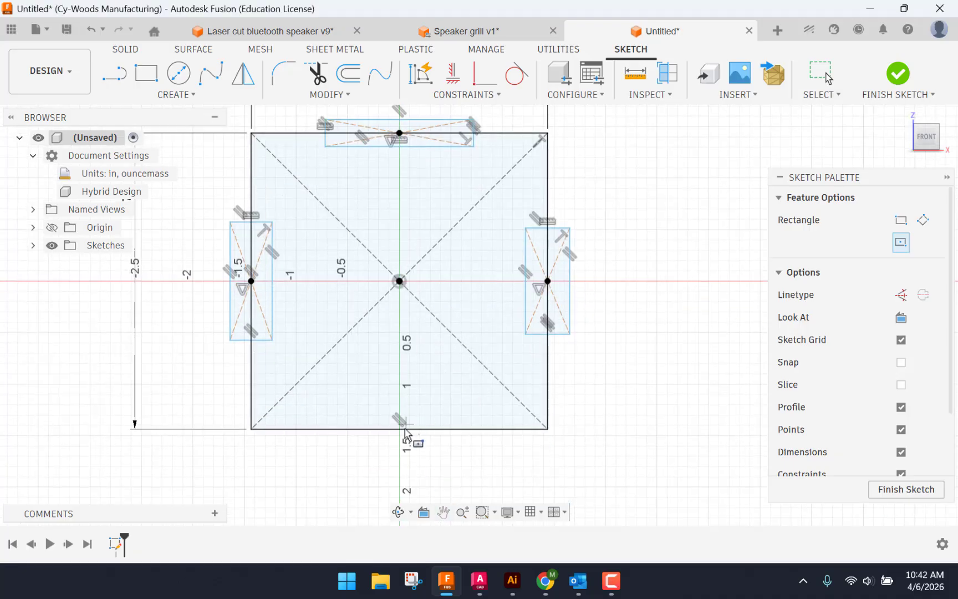
left_click(400, 428)
left_click(482, 452)
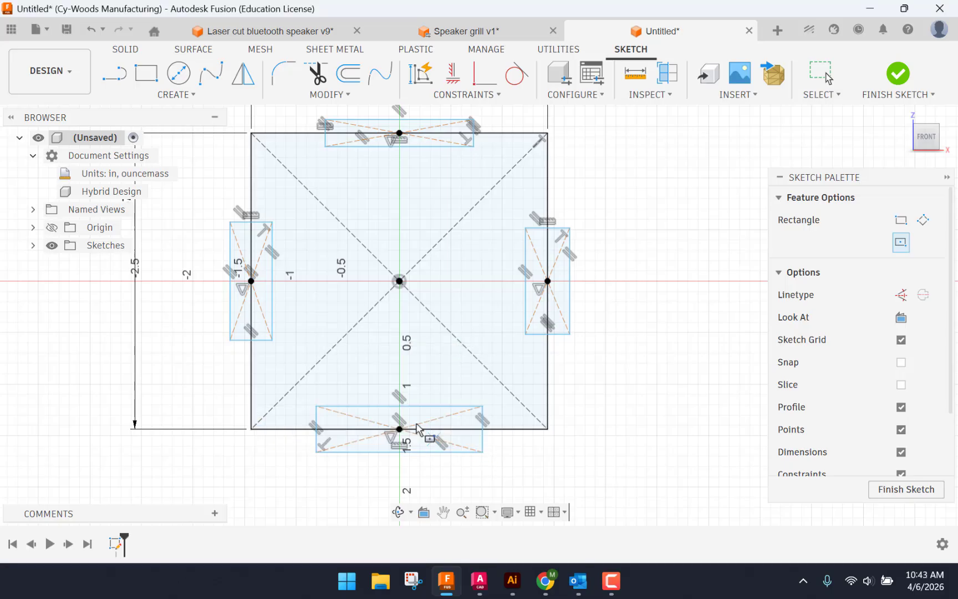
Dimension the long side of the top edge's small rectangle to 1.5 in.
scroll(355, 233, "down", 1)
middle_click_drag(365, 268, 373, 327)
scroll(406, 219, "up", 2)
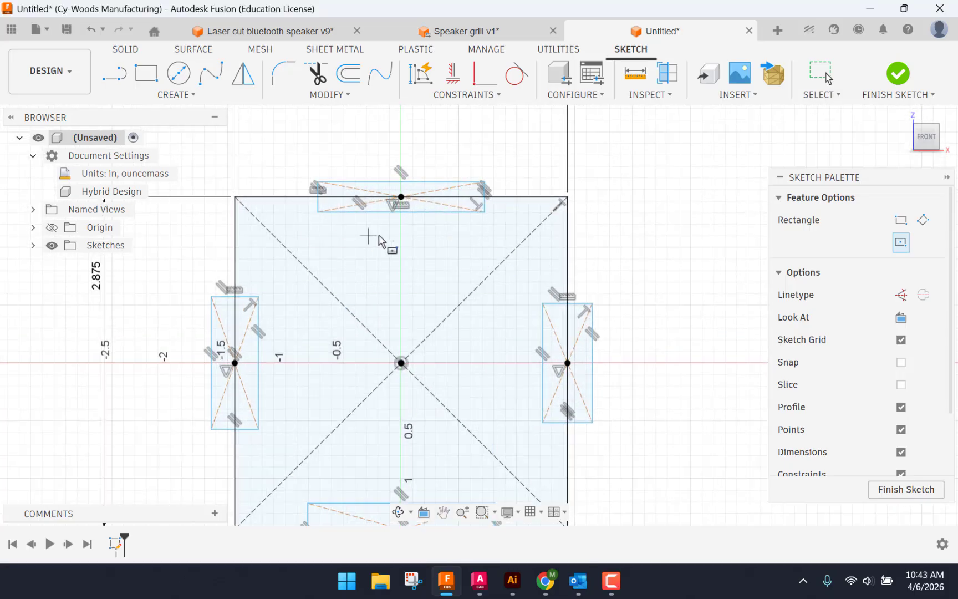
key("d")
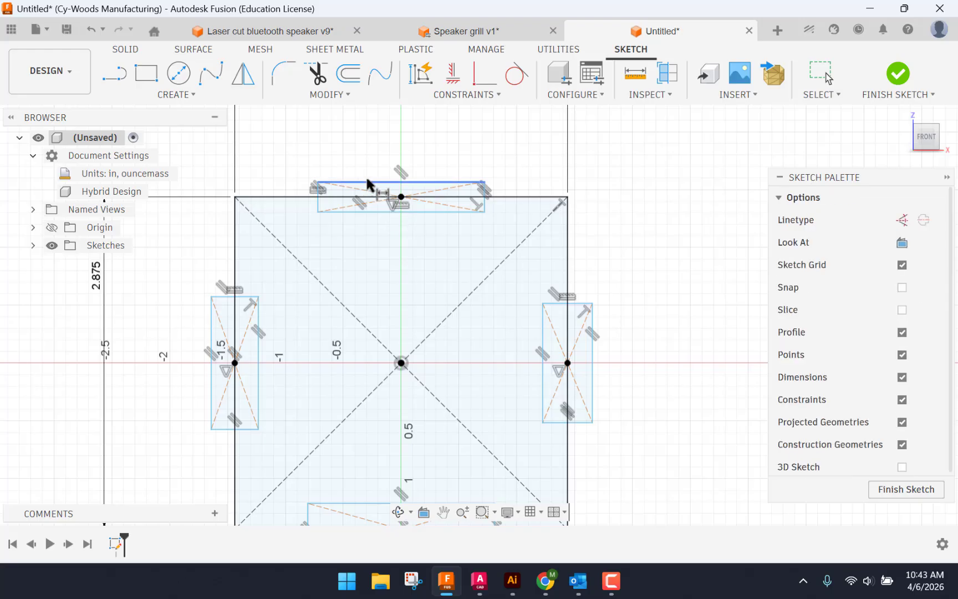
left_click(374, 182)
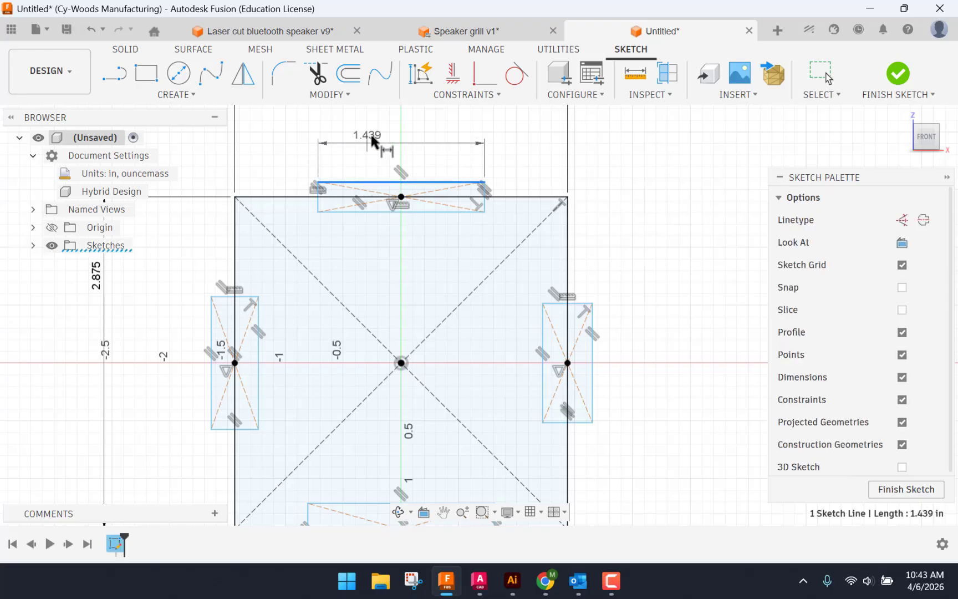
left_click(411, 126)
type("1.5")
key("Return")
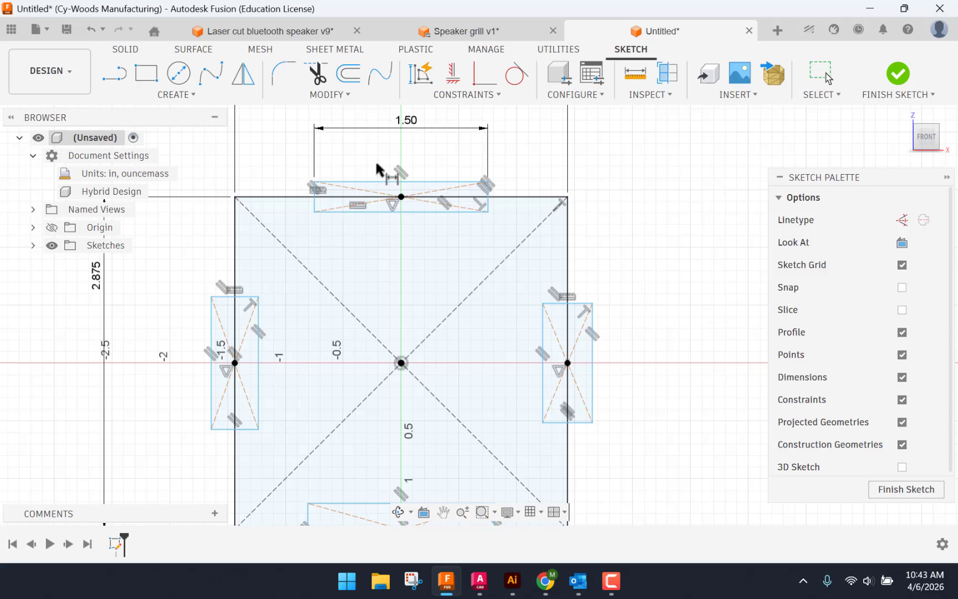
Dimension the distance from the square's top edge to the lower side of the top small rectangle with the Ply parameter.
scroll(267, 215, "up", 1)
scroll(278, 233, "up", 3)
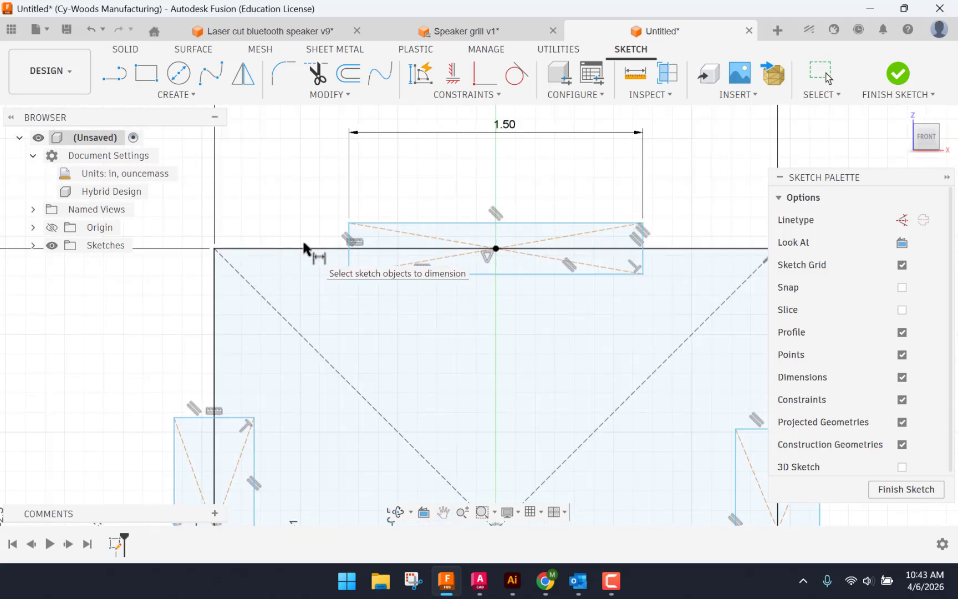
left_click(305, 249)
left_click(456, 274)
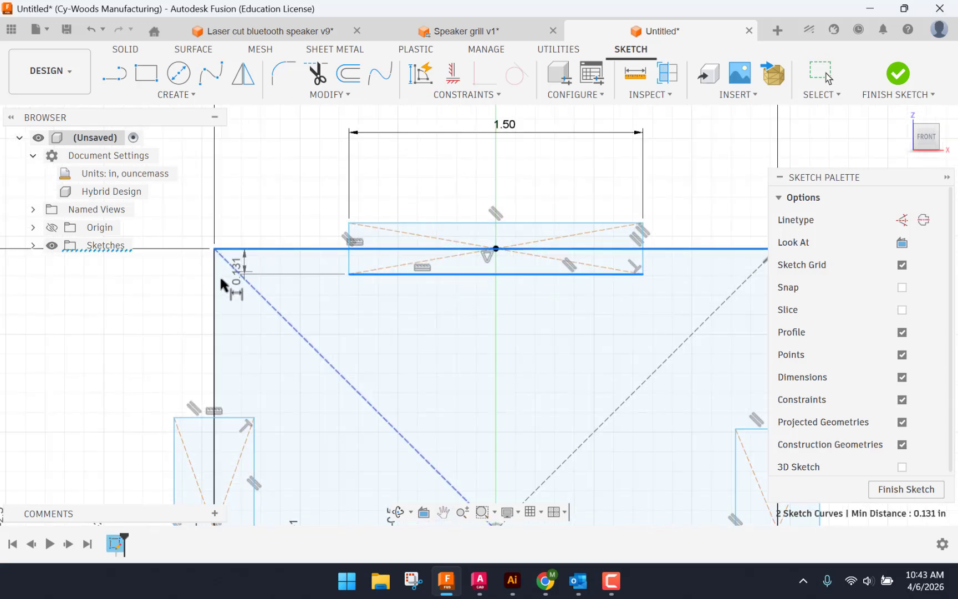
left_click(174, 305)
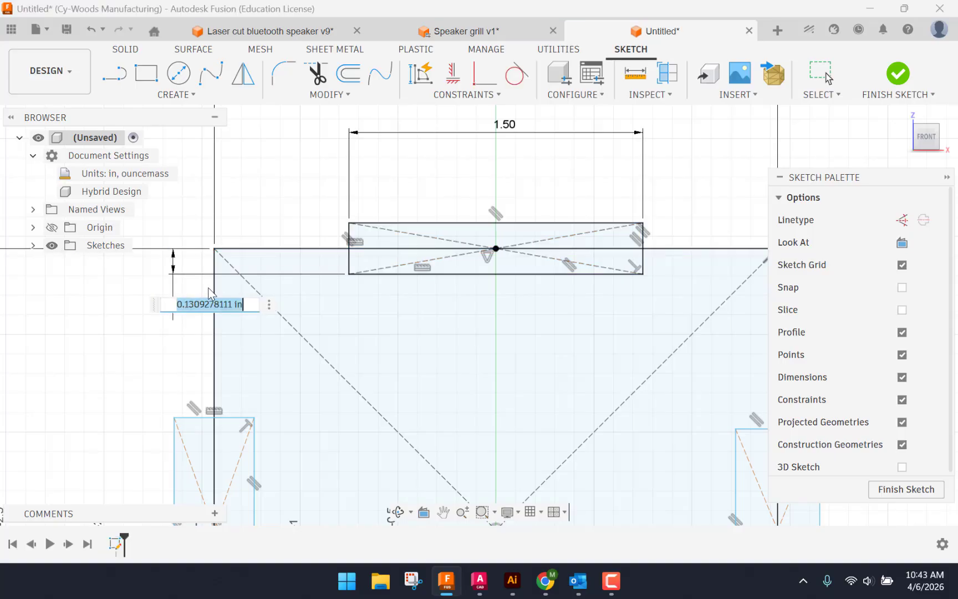
type("pl")
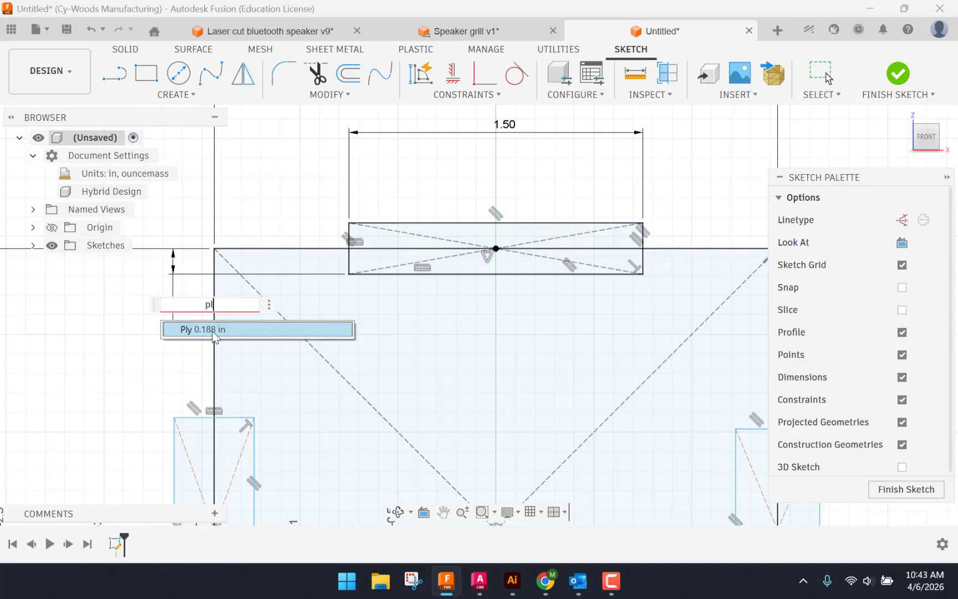
left_click(214, 329)
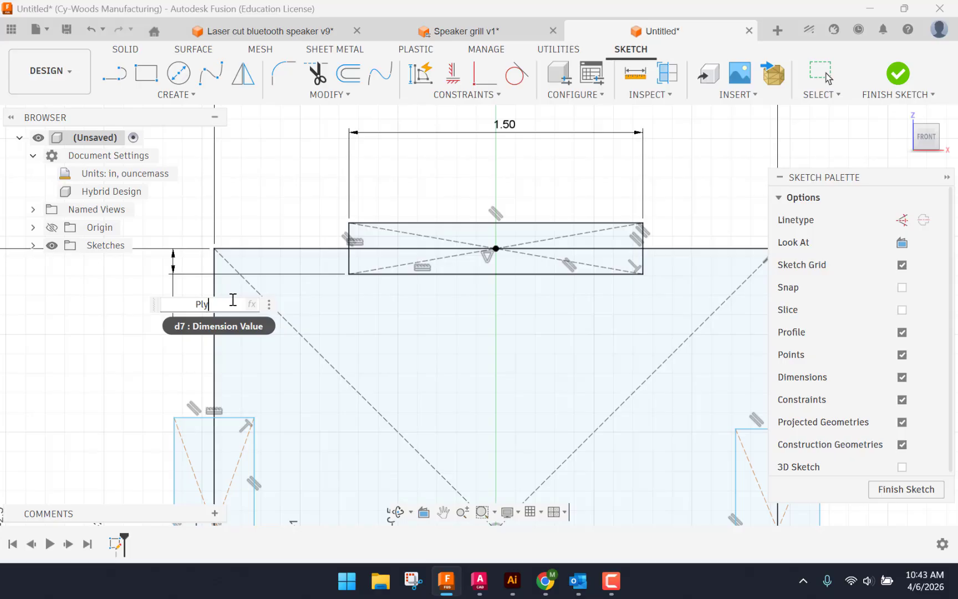
key("Return")
Apply Equal constraints between the top small rectangle's long side and the long sides of the right and left rectangles.
scroll(335, 313, "down", 2)
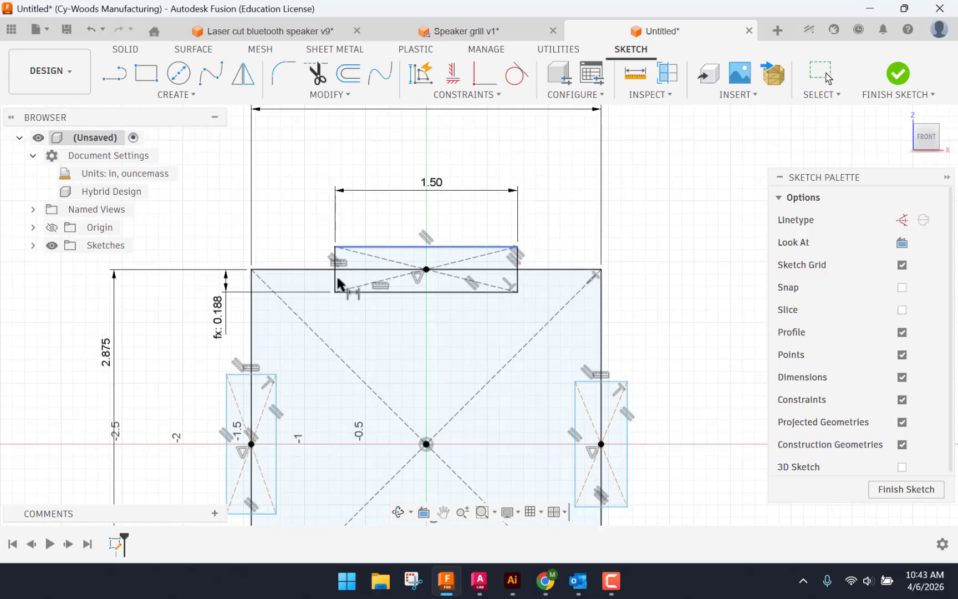
scroll(344, 325, "down", 2)
scroll(409, 415, "down", 1)
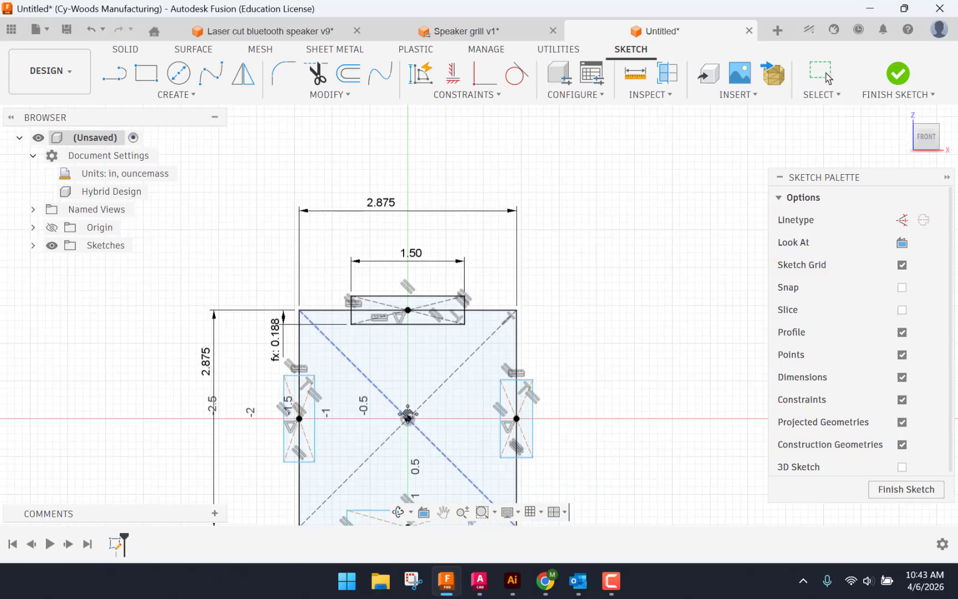
middle_click_drag(408, 415, 388, 315)
scroll(358, 336, "up", 2)
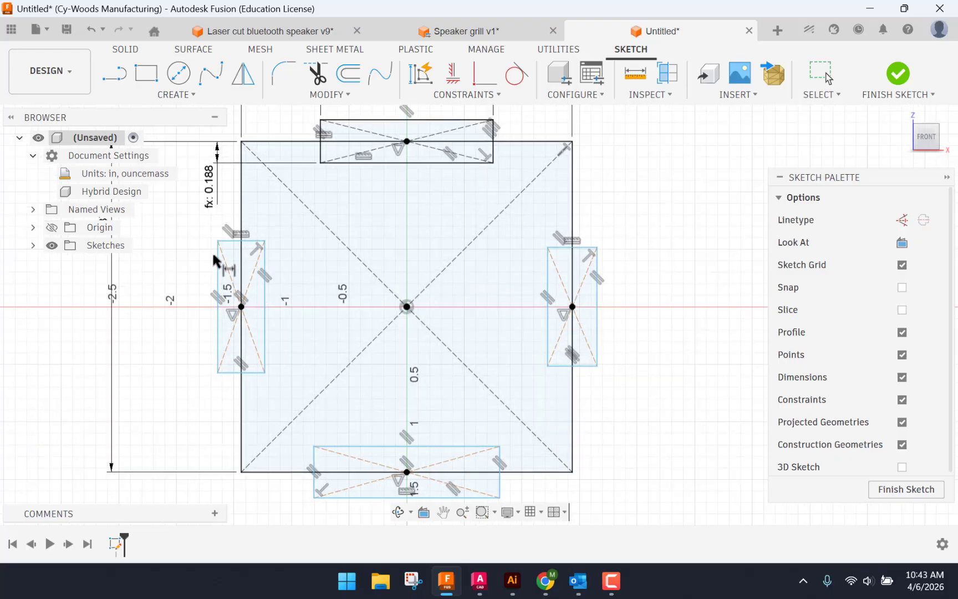
middle_click_drag(248, 182, 270, 252)
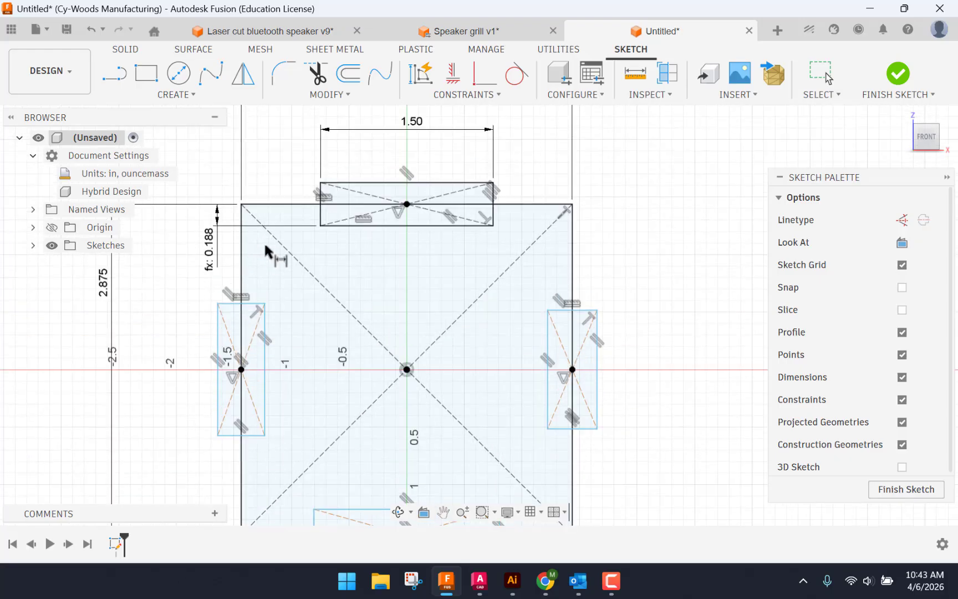
left_click(460, 96)
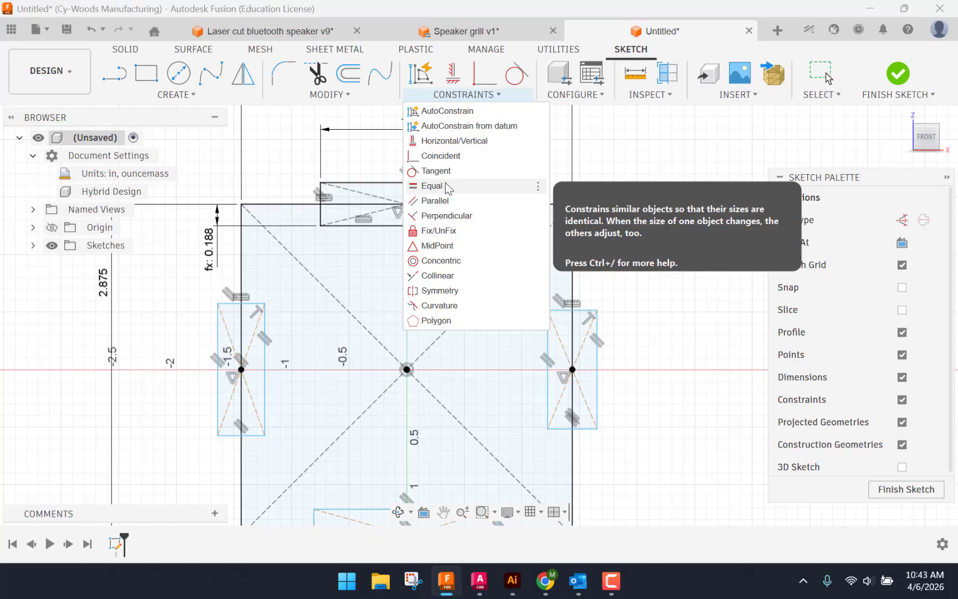
left_click(432, 186)
scroll(560, 214, "up", 1)
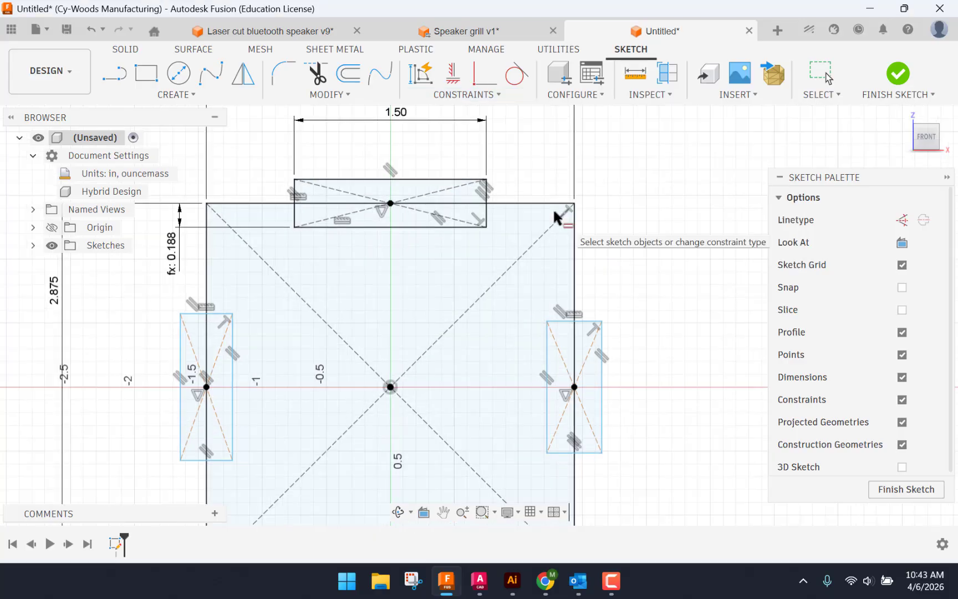
left_click(447, 183)
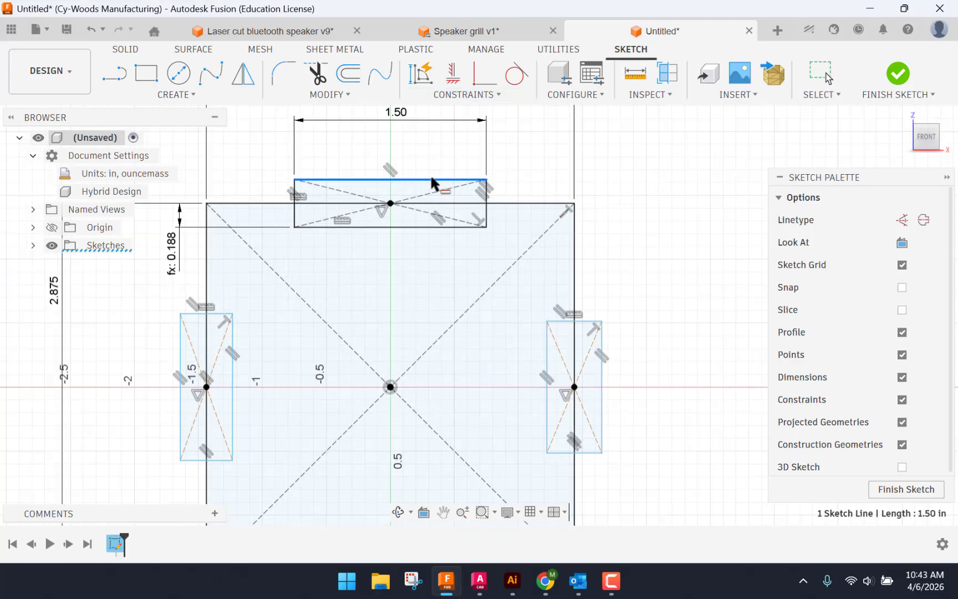
left_click(602, 388)
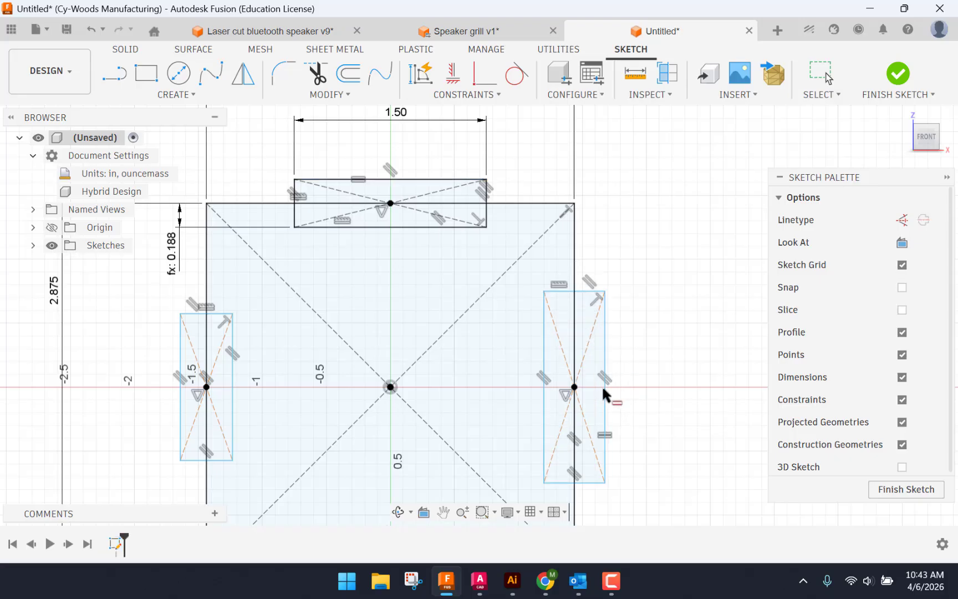
left_click(374, 179)
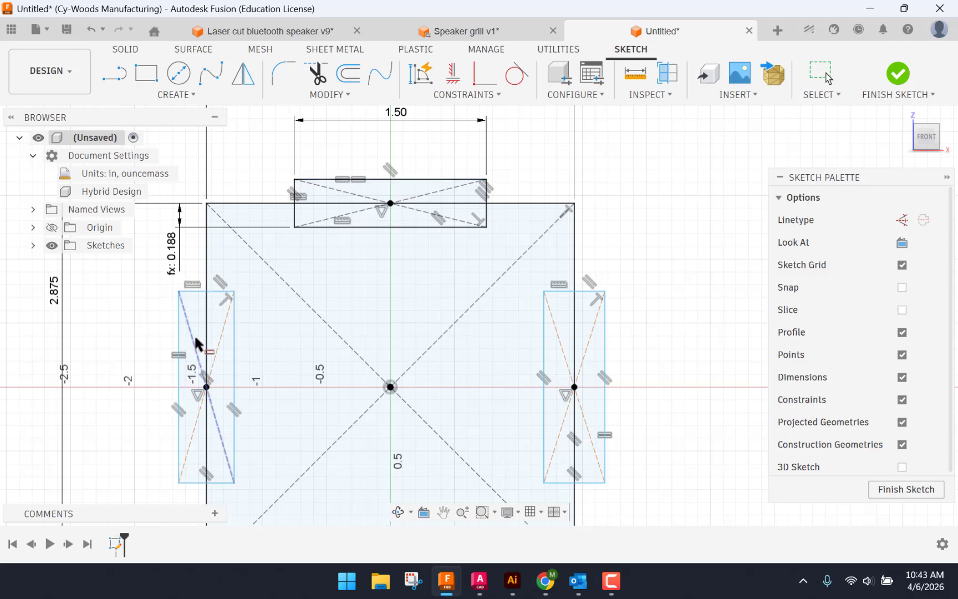
Constrain the bottom small rectangle's long side equal to the top small rectangle's long side.
scroll(370, 288, "down", 2)
left_click(407, 173)
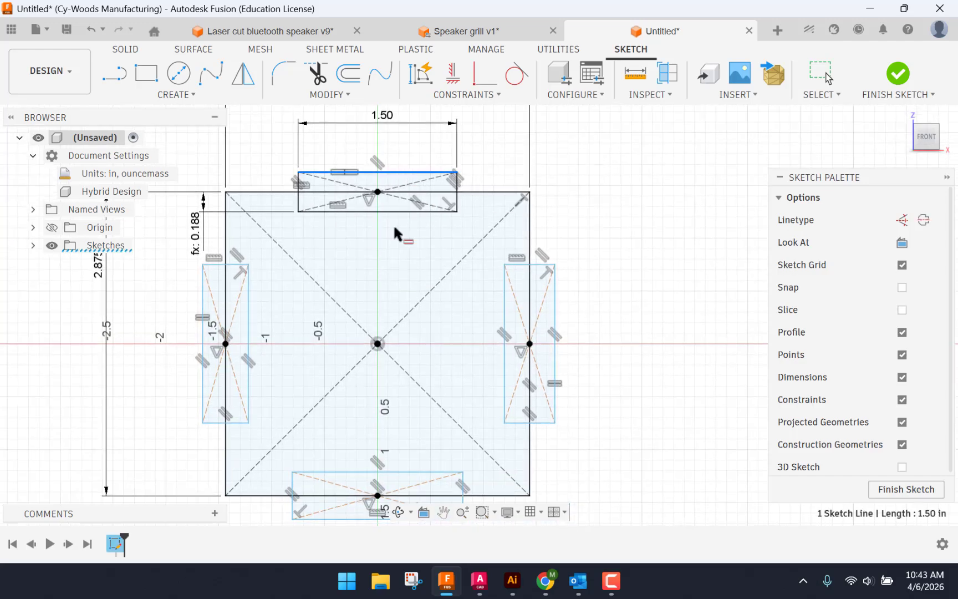
scroll(381, 293, "down", 3)
left_click(326, 400)
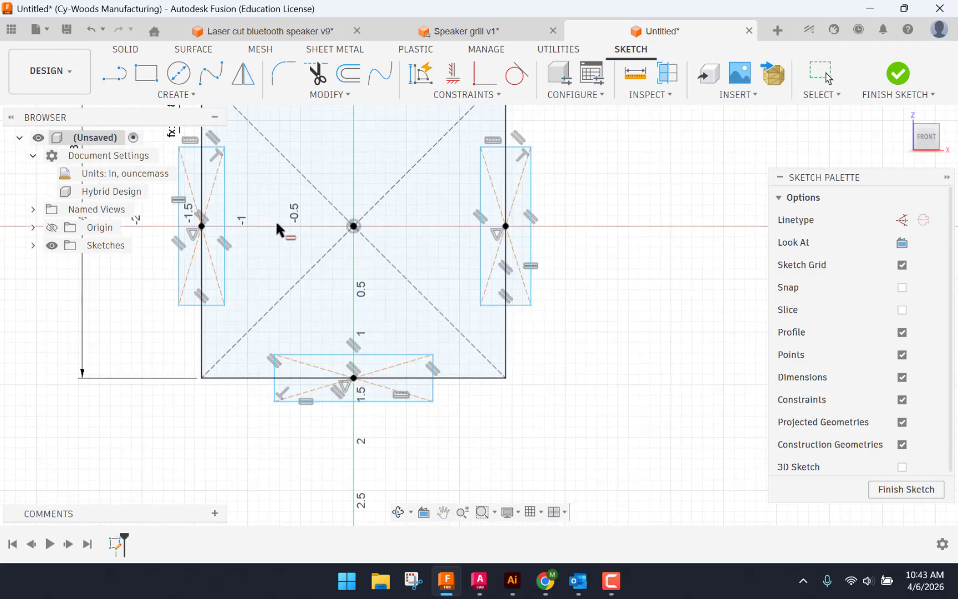
Constrain the short side of the left small rectangle equal to the short side of the top small rectangle.
middle_click_drag(293, 248, 320, 406)
scroll(280, 211, "up", 3)
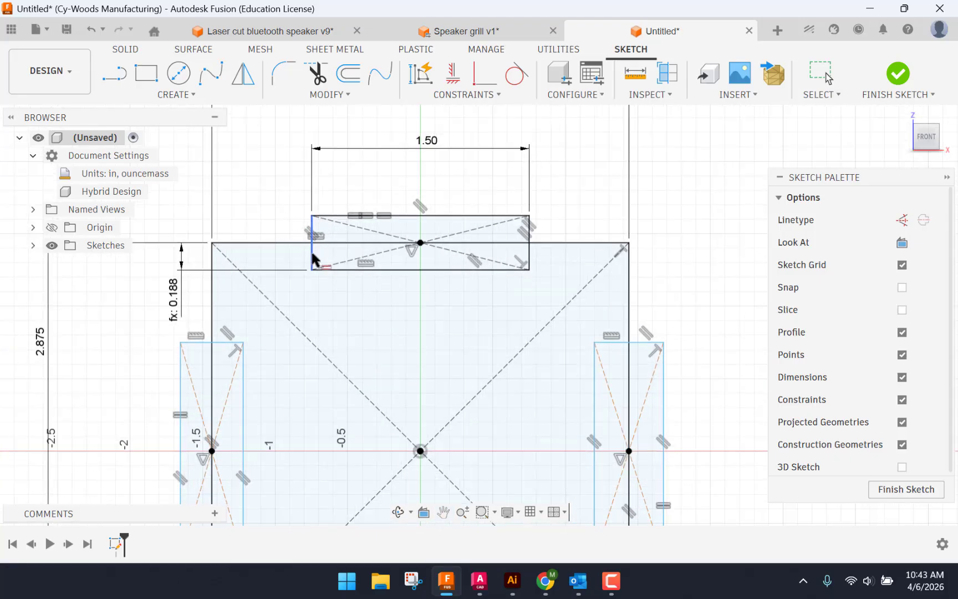
left_click(312, 257)
left_click(227, 343)
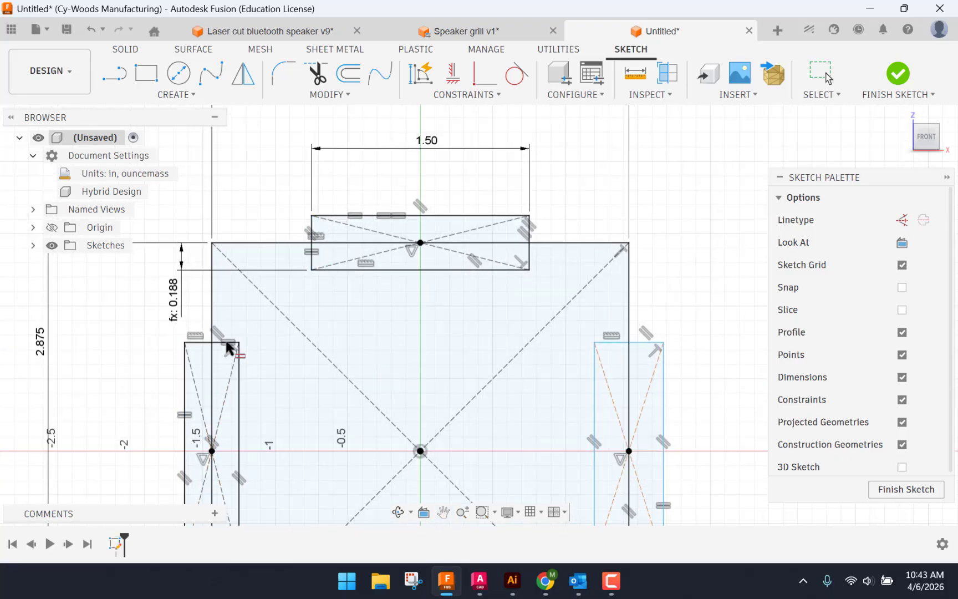
Constrain the short sides of the right and bottom small rectangles equal to the top small rectangle's short side.
left_click(310, 257)
middle_click_drag(531, 331, 508, 260)
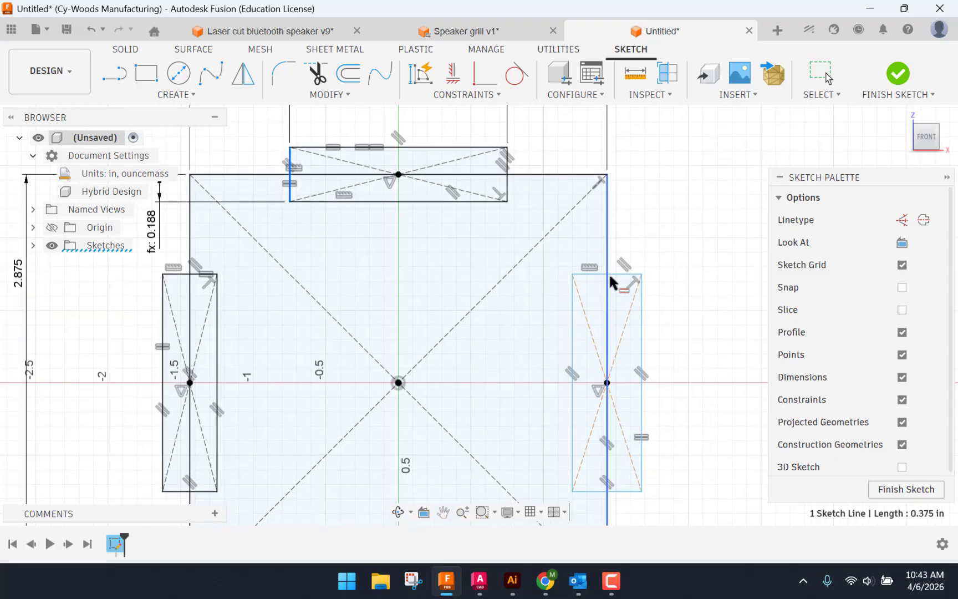
left_click(618, 274)
left_click(290, 189)
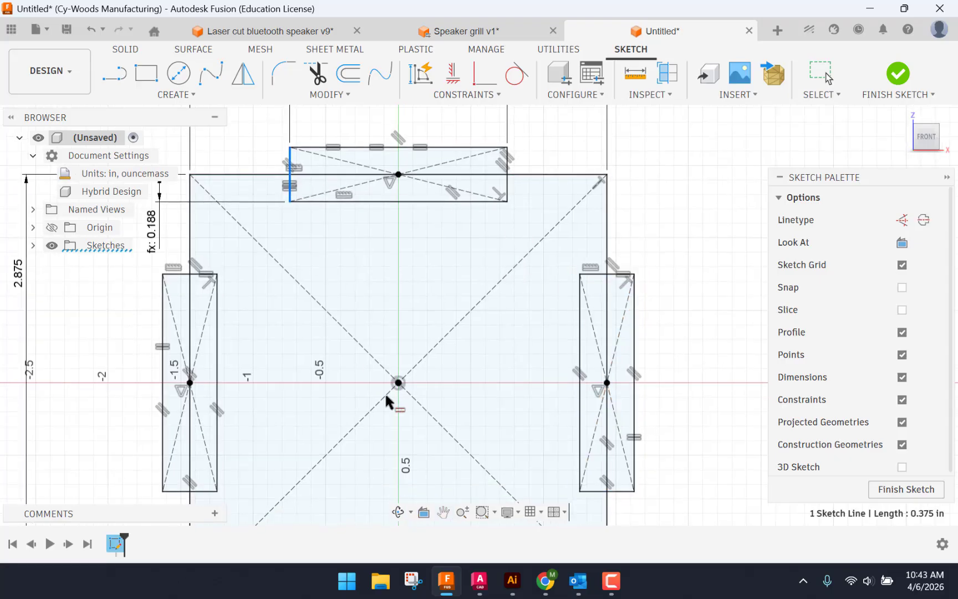
scroll(385, 391, "down", 1)
middle_click_drag(385, 391, 378, 186)
left_click(299, 364)
middle_click_drag(403, 346, 386, 411)
scroll(307, 315, "down", 2)
mouse_move(383, 204)
middle_mouse_down()
mouse_move(382, 304)
mouse_move(404, 310)
middle_mouse_up()
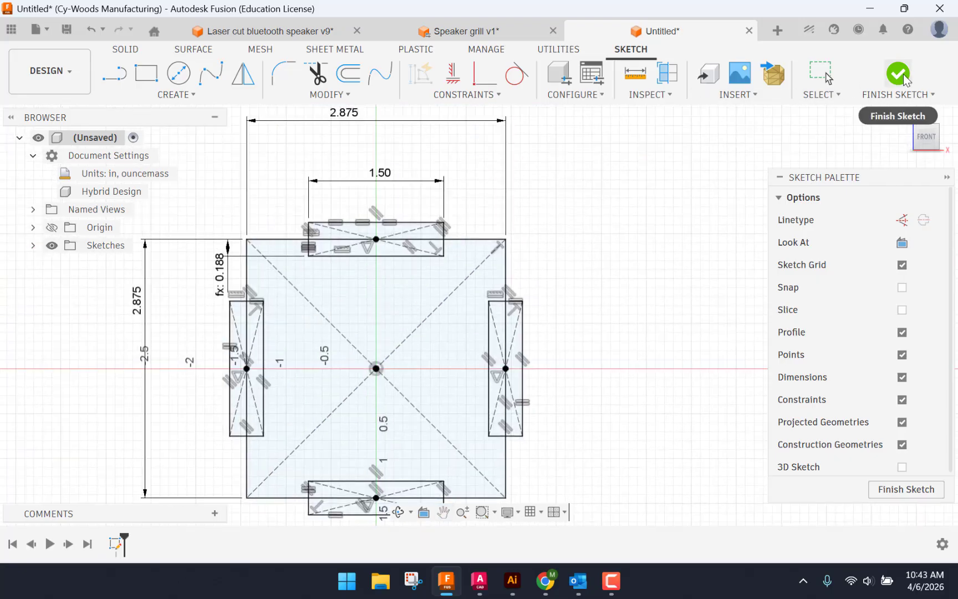
Finish the sketch and extrude the notched square profile by the Ply parameter as a new component.
left_click(898, 74)
scroll(535, 286, "down", 3)
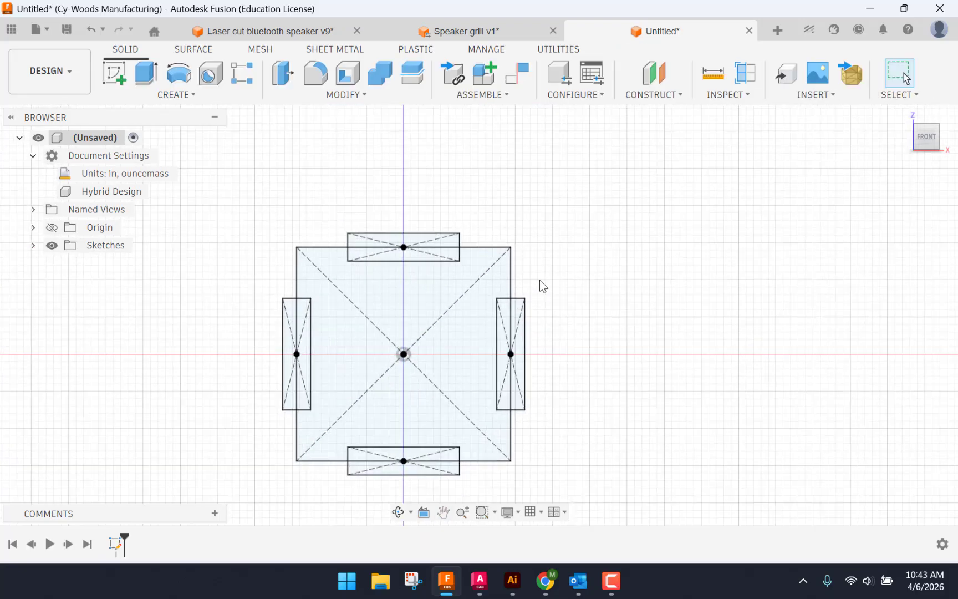
mouse_move(537, 257)
middle_mouse_down("shift")
mouse_move(505, 292)
mouse_move(428, 325)
middle_mouse_up("shift")
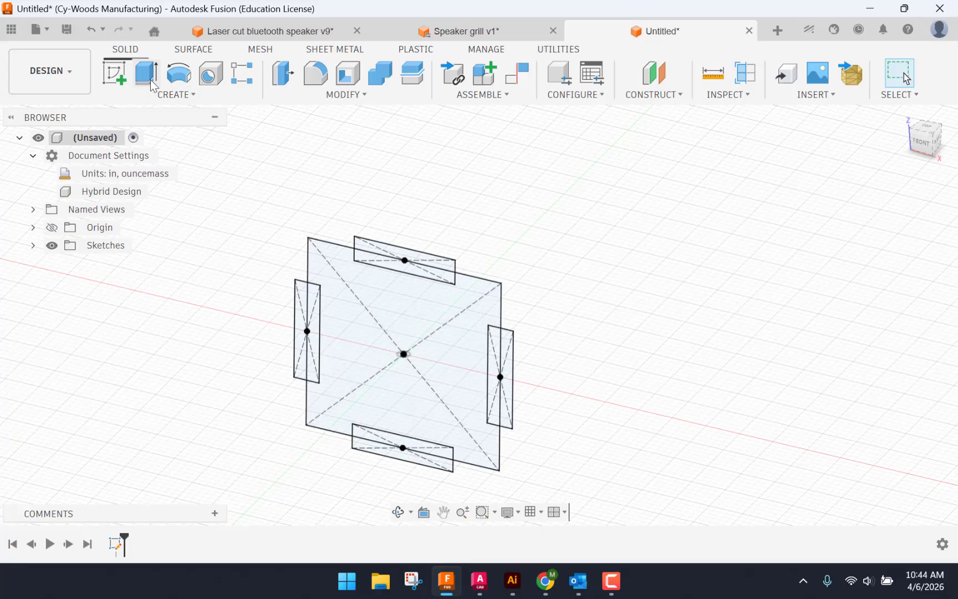
key("e")
left_click(403, 293)
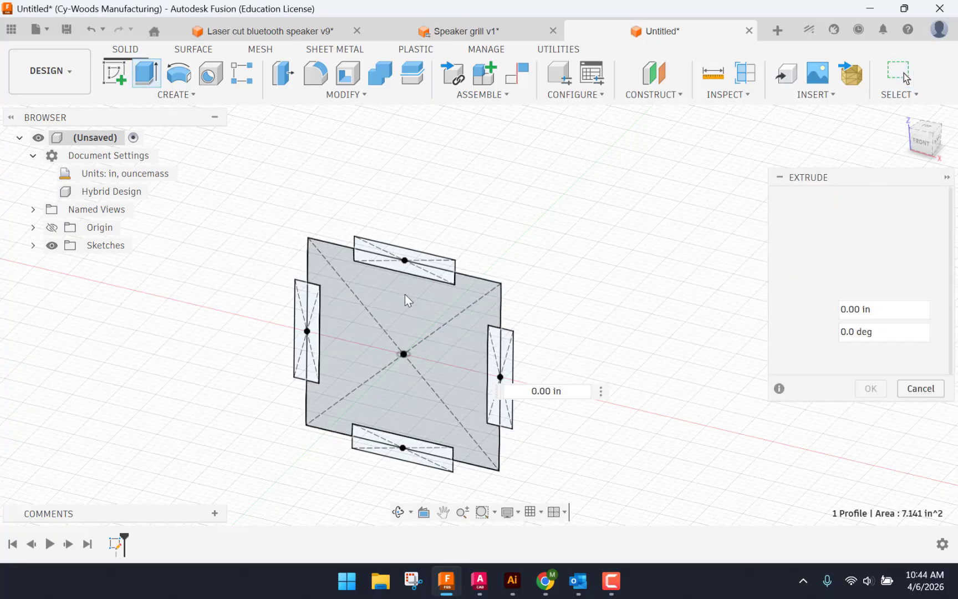
type("pl")
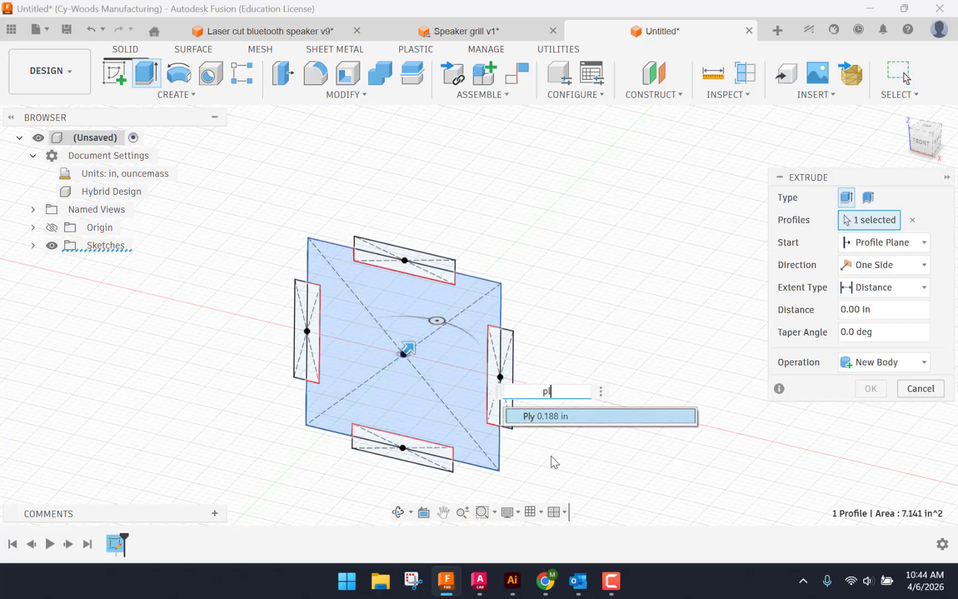
left_click(560, 417)
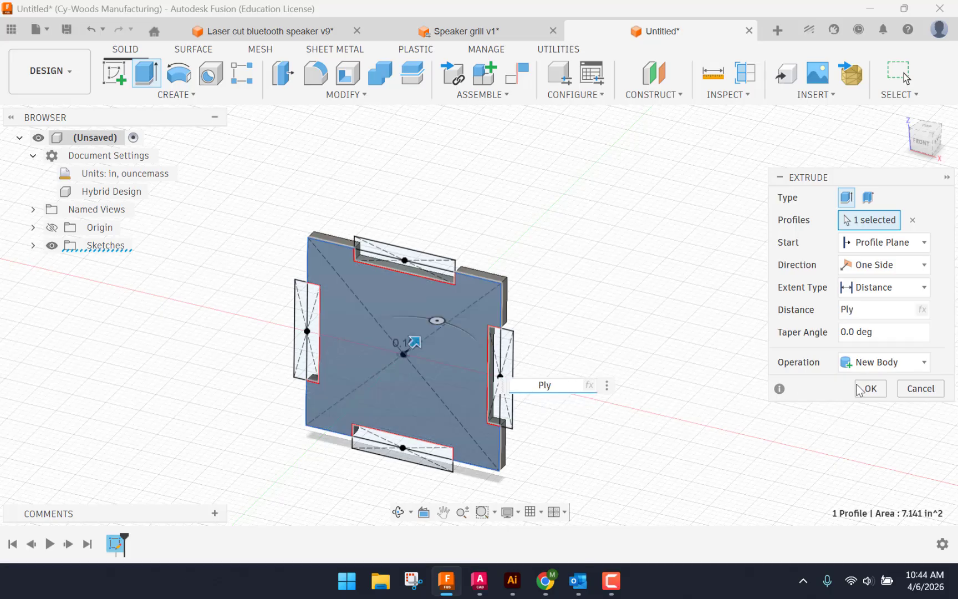
left_click(863, 366)
left_click(856, 458)
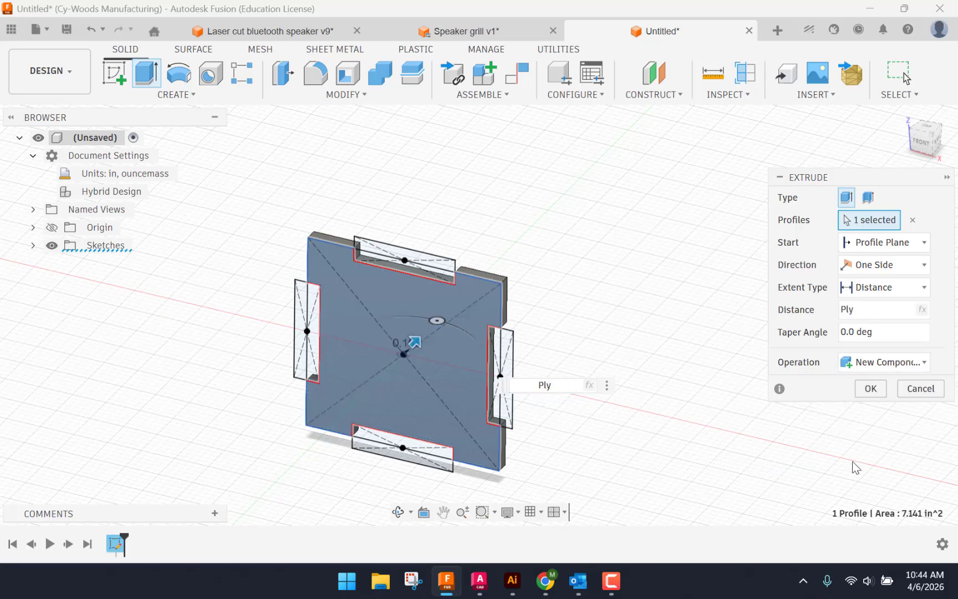
left_click(871, 390)
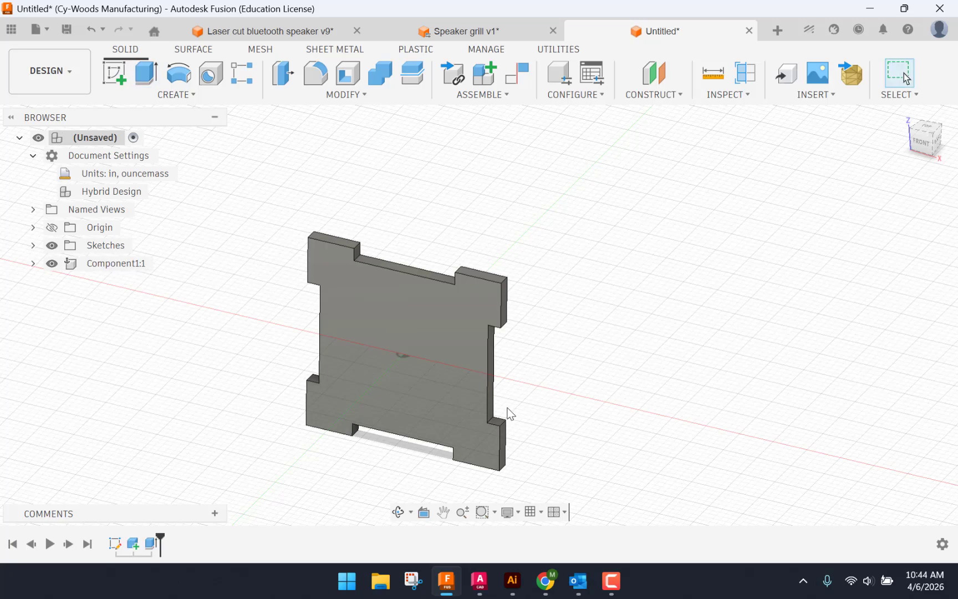
Rename the extruded panel component as Side1.
scroll(391, 333, "up", 3)
scroll(391, 334, "down", 2)
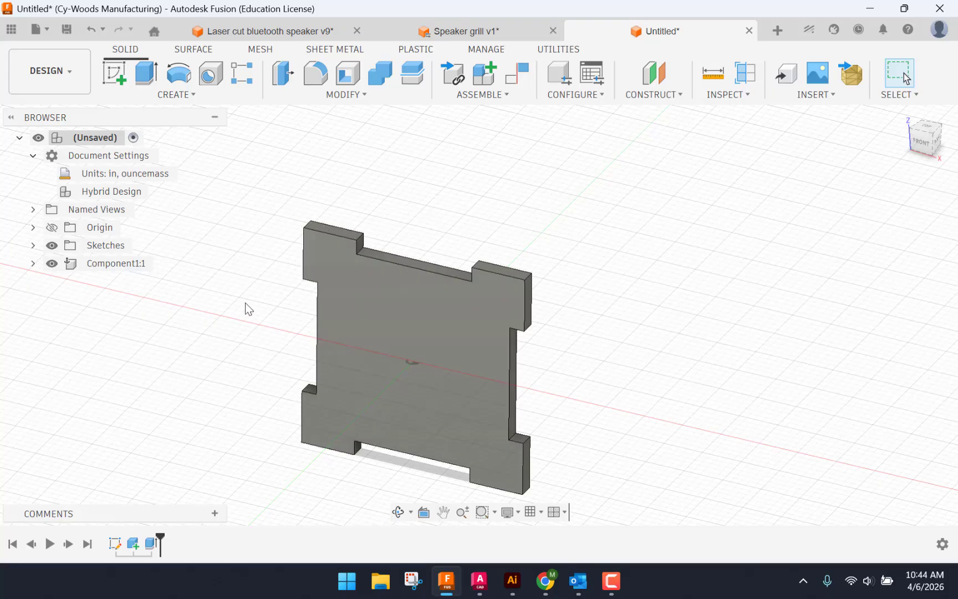
left_click(114, 269)
left_click(113, 269)
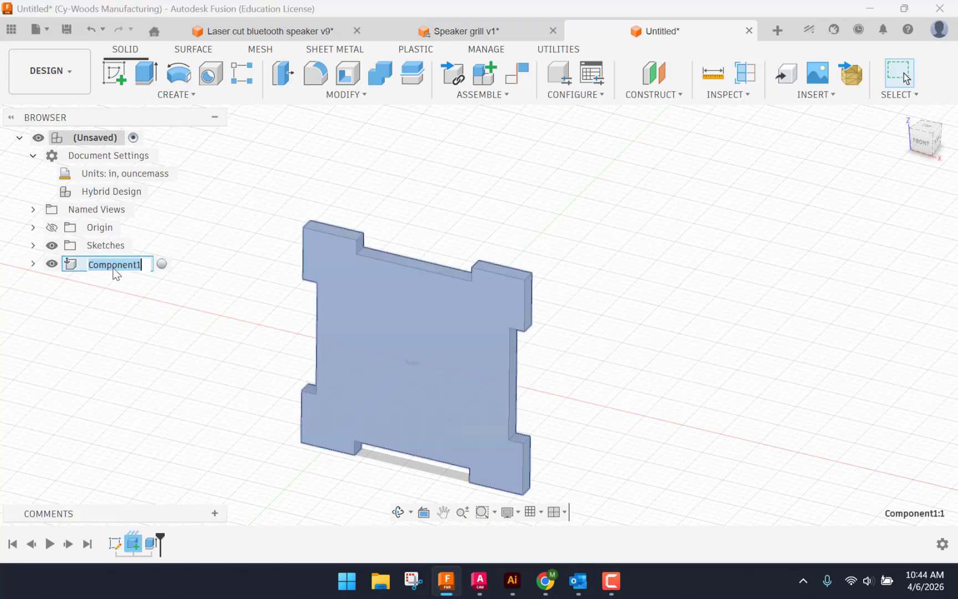
type("Side1")
key("Return")
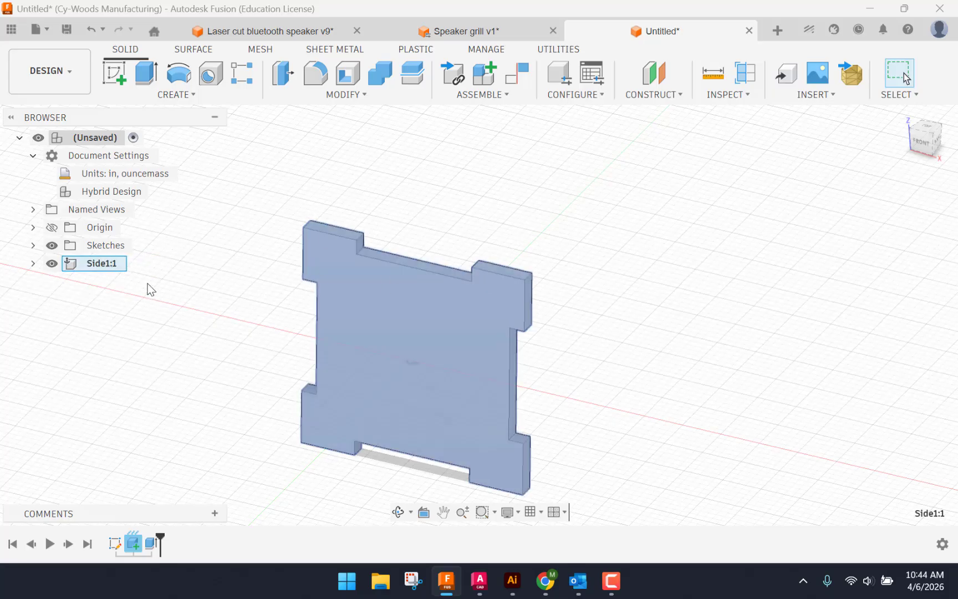
scroll(440, 304, "down", 1)
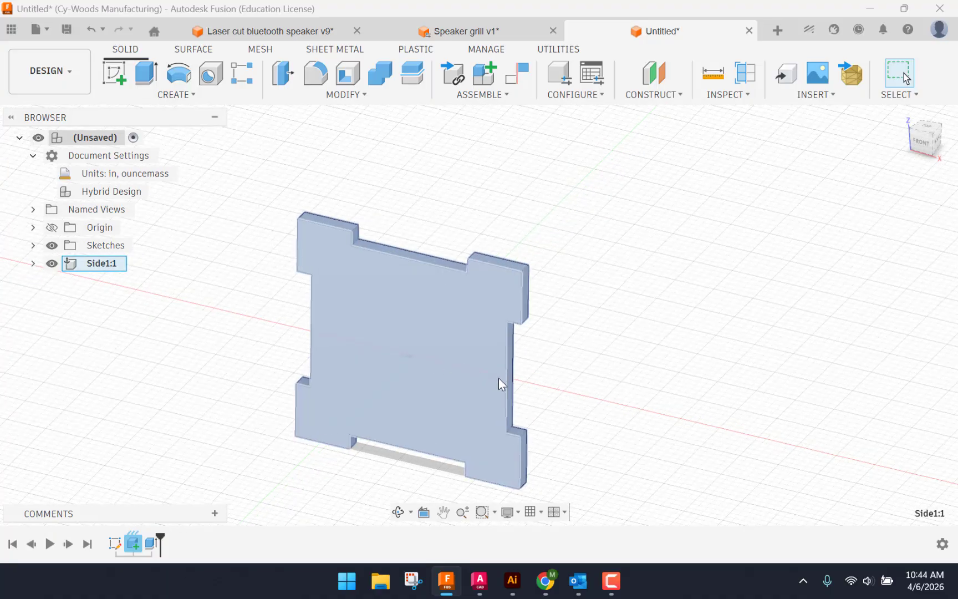
scroll(519, 367, "down", 2)
left_click(651, 382)
Start a new sketch on the outer edge face of the Side1 panel's upper-right corner tab.
scroll(450, 328, "up", 2)
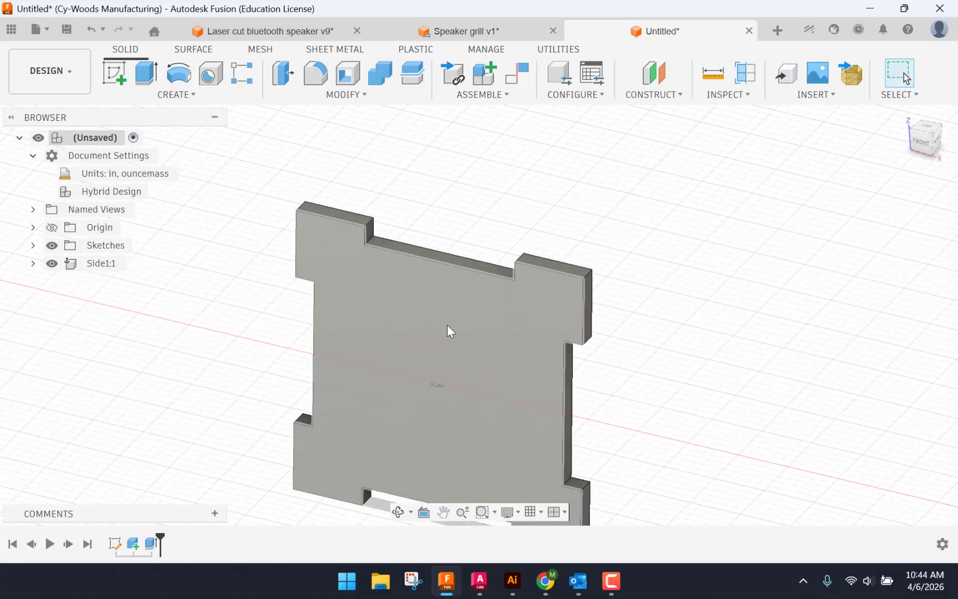
middle_click_drag(447, 325, 404, 279)
middle_click_drag(490, 295, 417, 269, "shift")
scroll(418, 268, "up", 2)
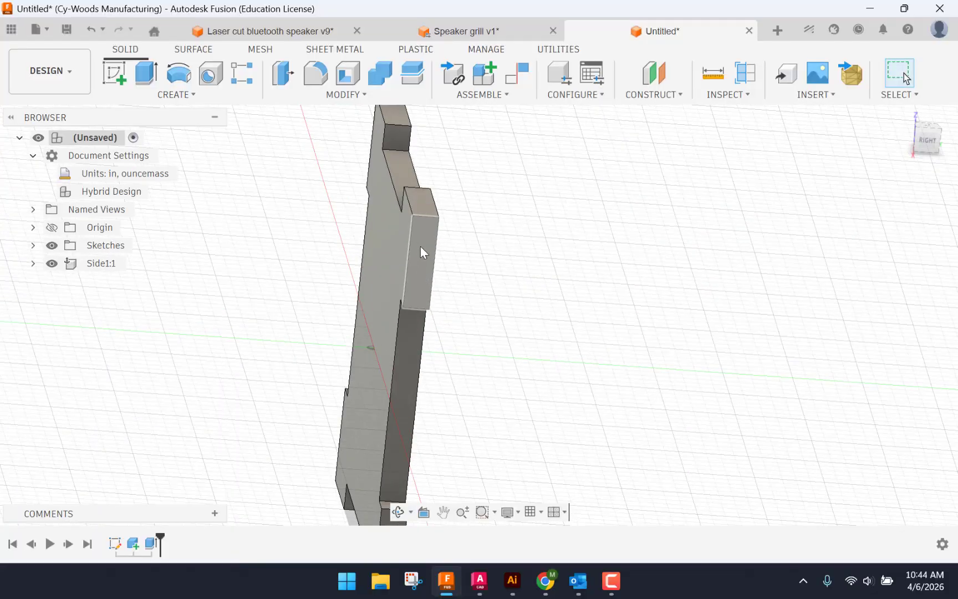
left_click(108, 74)
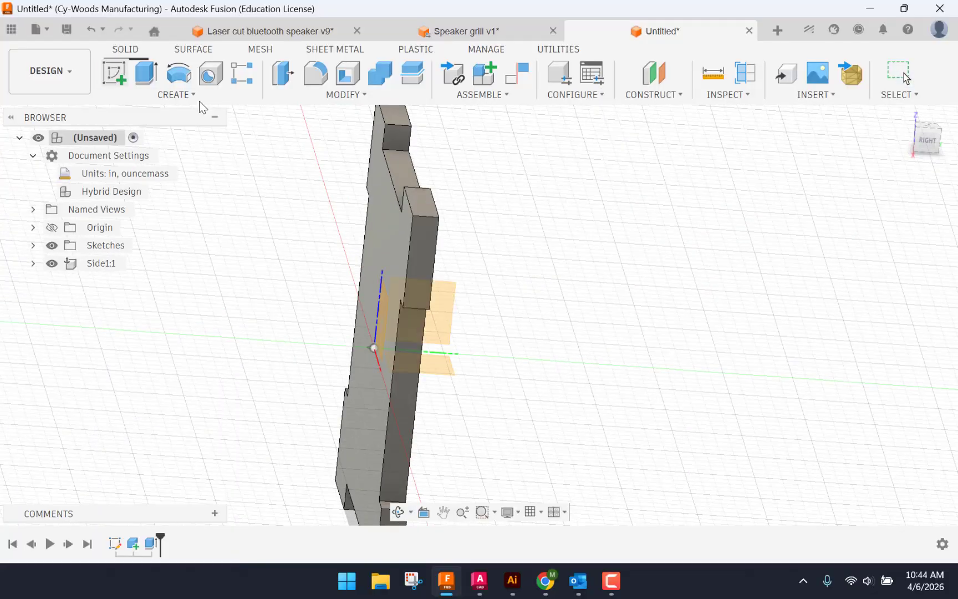
left_click(426, 239)
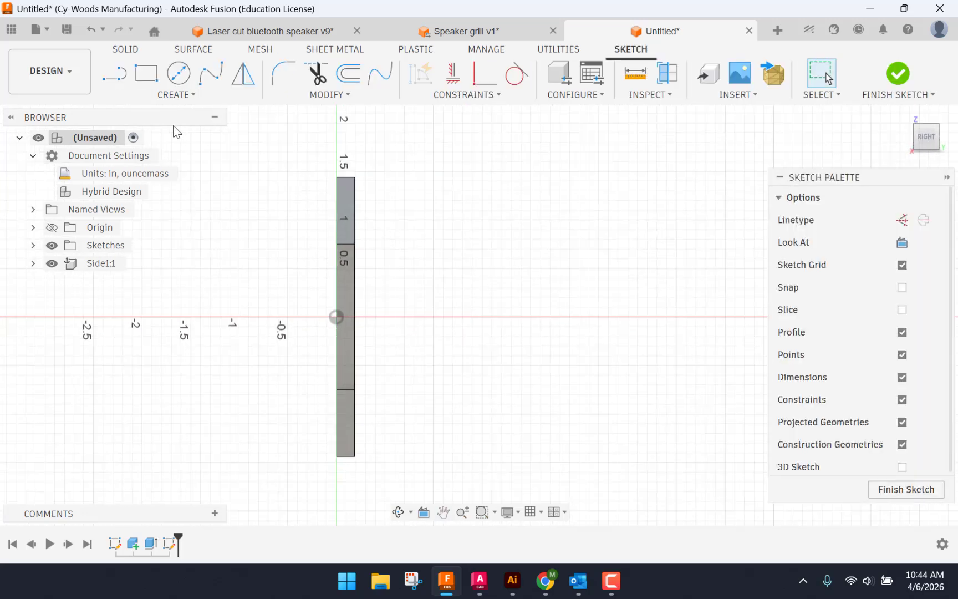
Sketch a two-point rectangle about 4.46 in long, starting at the upper front corner of the Side1 panel's edge.
left_click(146, 73)
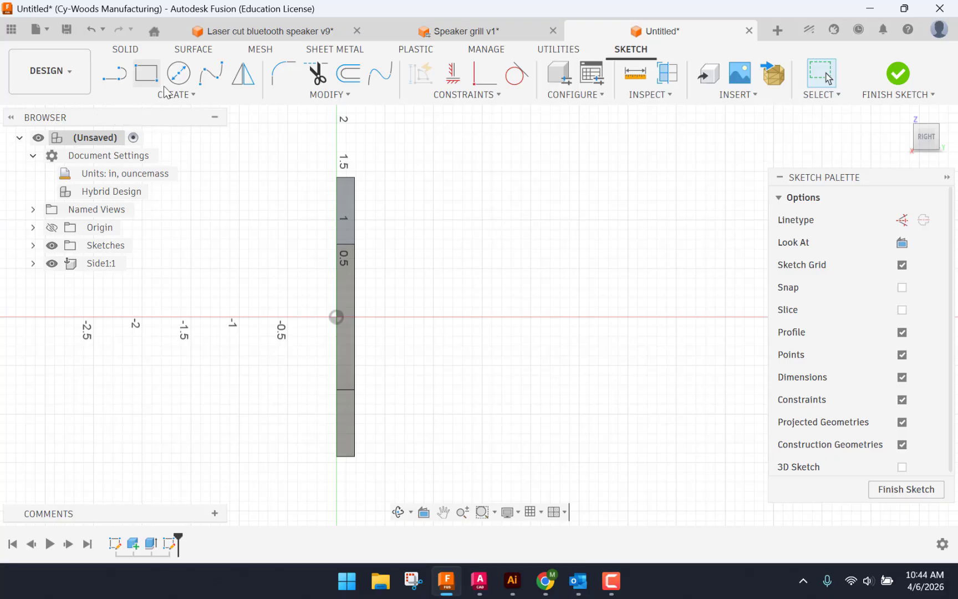
left_click(336, 178)
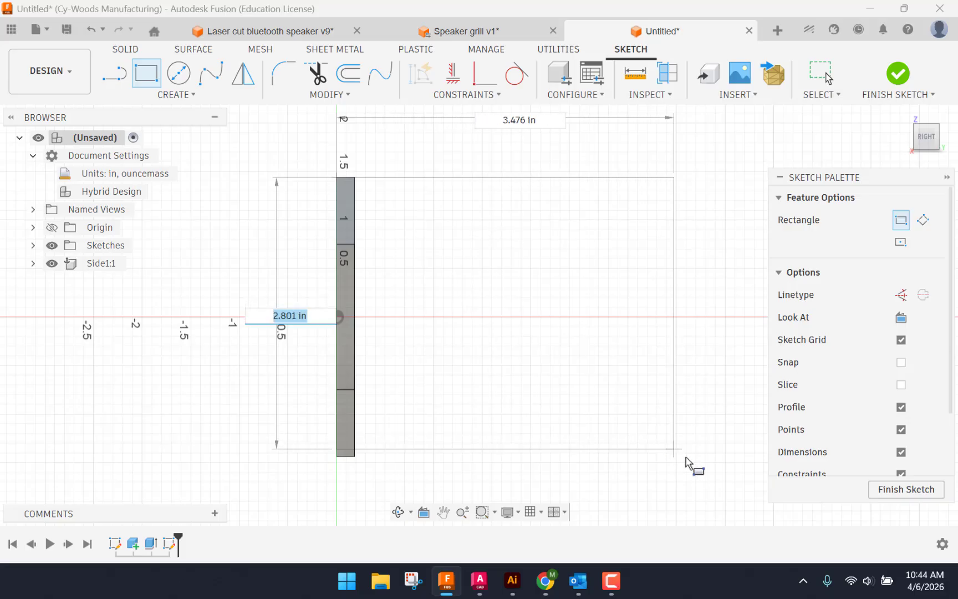
middle_click_drag(613, 397, 570, 379)
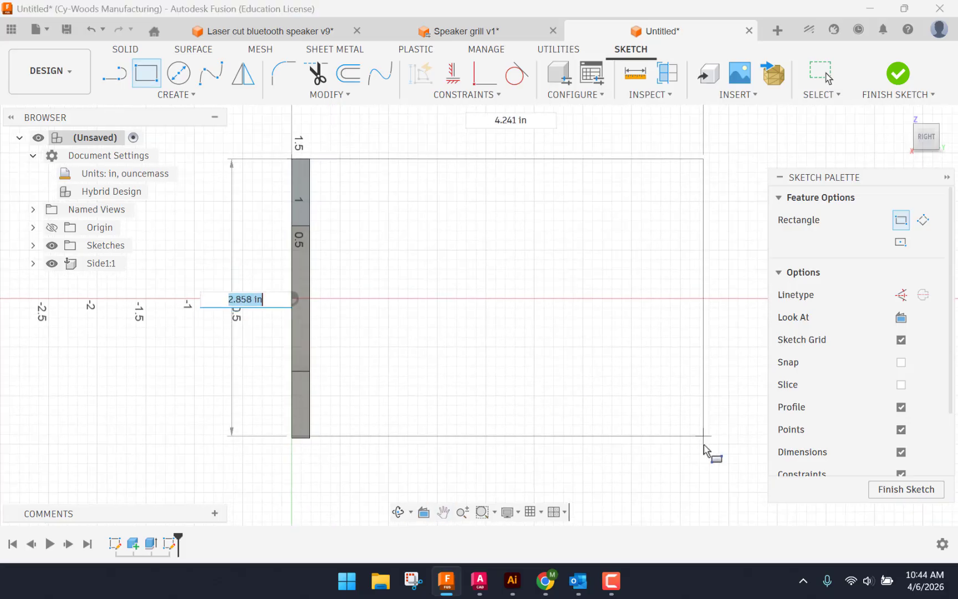
left_click(726, 429)
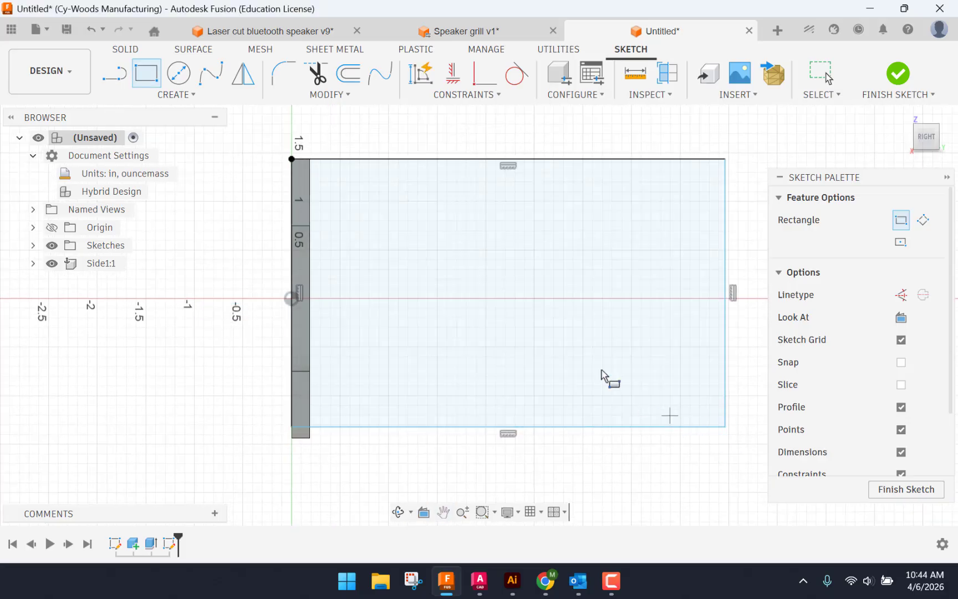
right_click(614, 361)
left_click(615, 365)
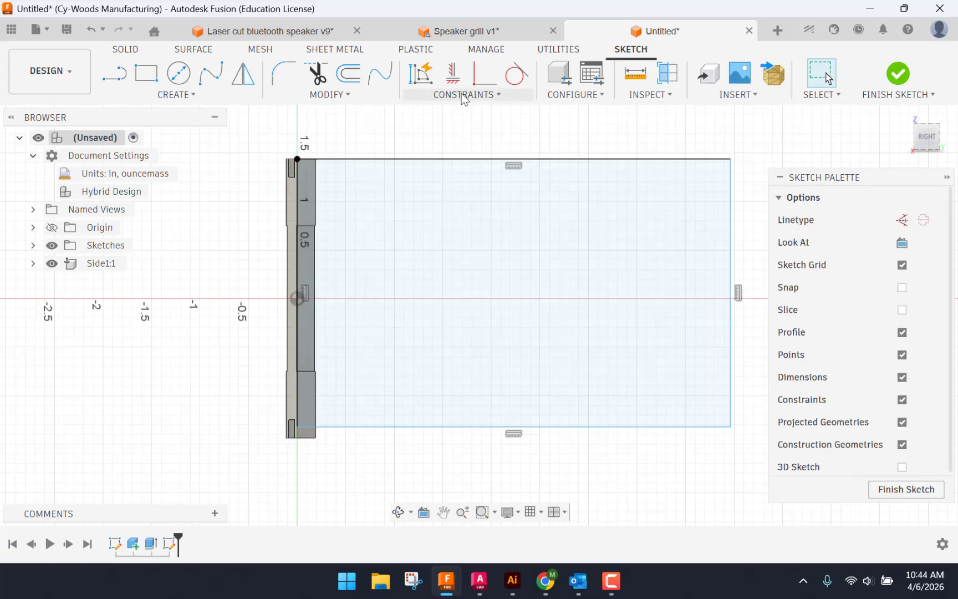
Make the rectangle's lower corner coincident with the lower front corner of the Side1 panel.
left_click(484, 73)
scroll(272, 439, "up", 5)
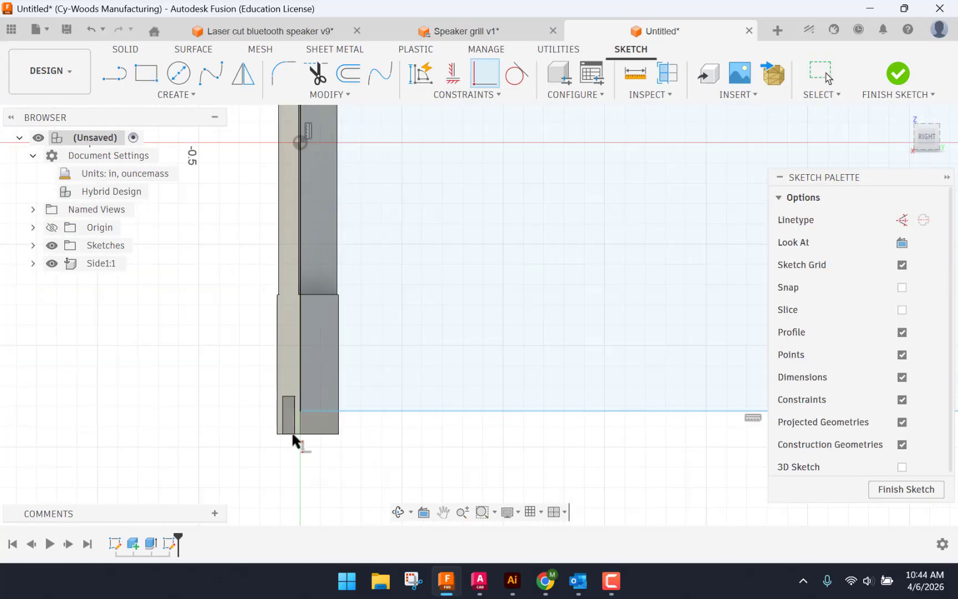
left_click(299, 409)
left_click(300, 434)
scroll(495, 294, "down", 3)
scroll(496, 299, "down", 3)
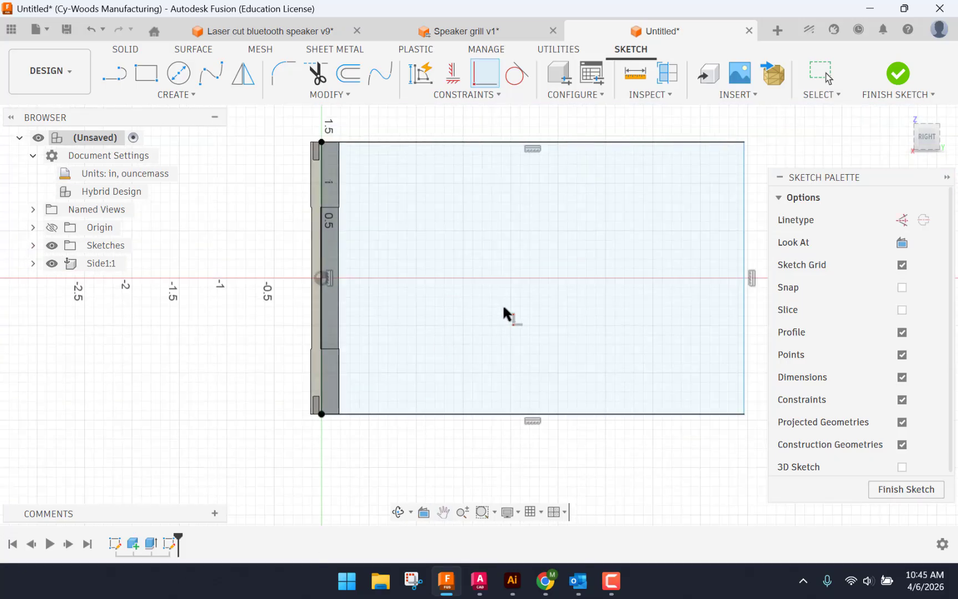
right_click(532, 262)
left_click(549, 272)
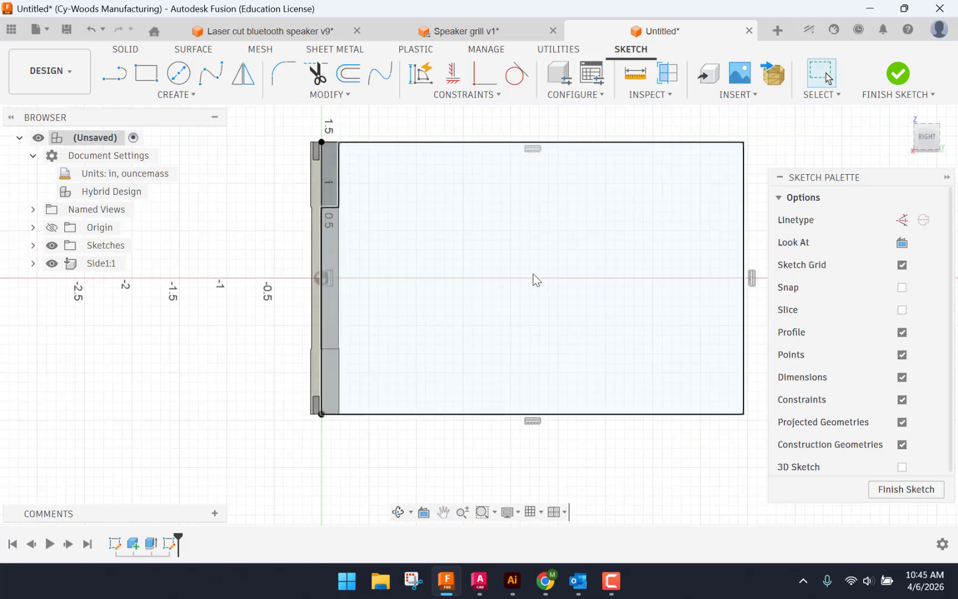
Dimension the rectangle's top edge as 5.875 in and move that dimension farther above the rectangle.
key("d")
left_click(487, 142)
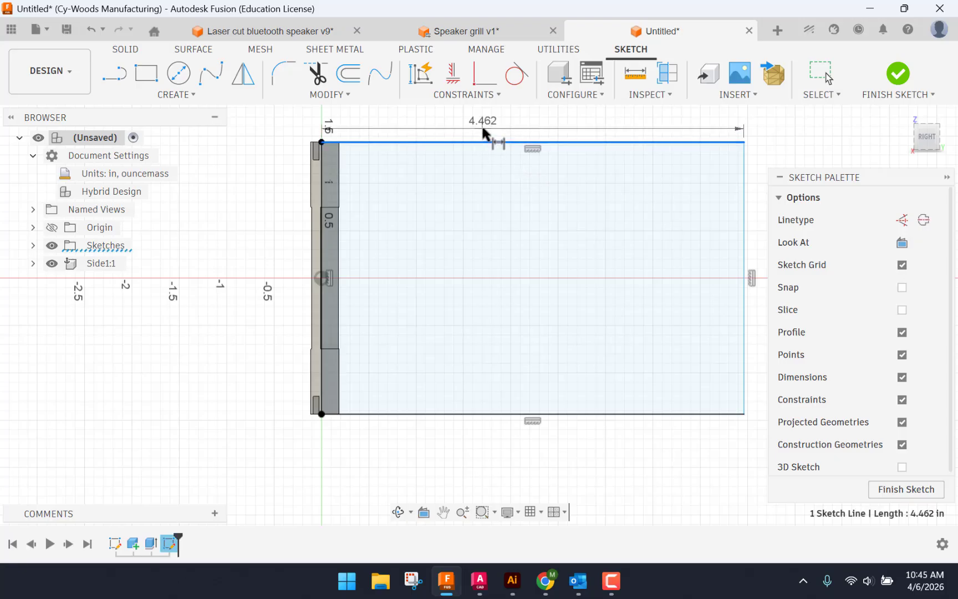
left_click(499, 131)
type("5")
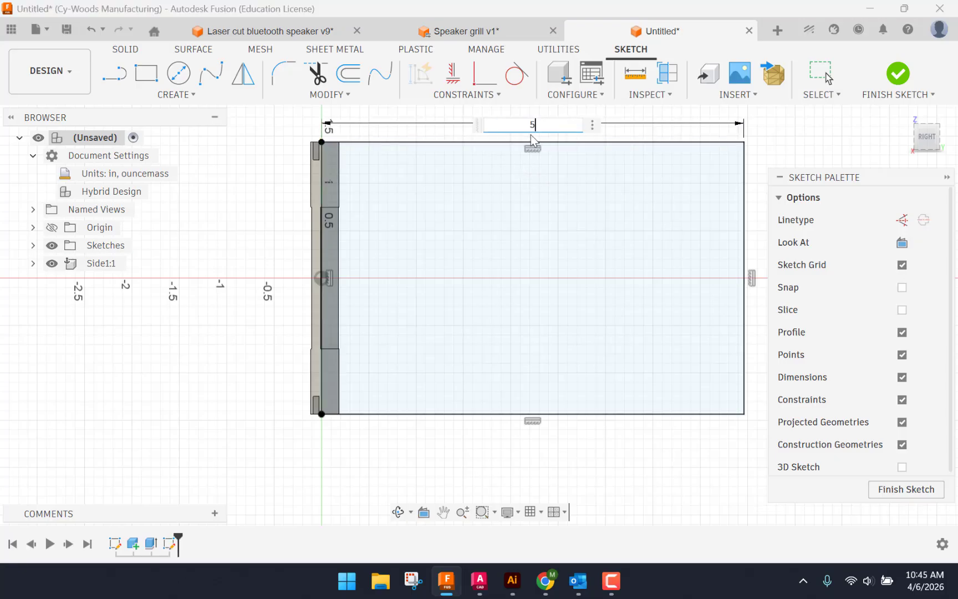
type(".875")
key("Return")
middle_click_drag(517, 218, 396, 274)
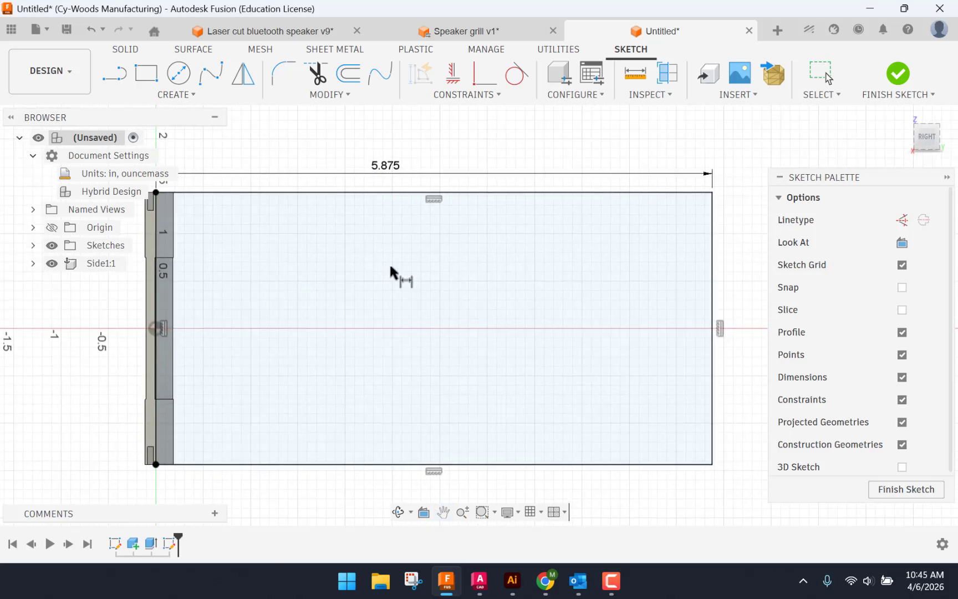
scroll(396, 274, "down", 2)
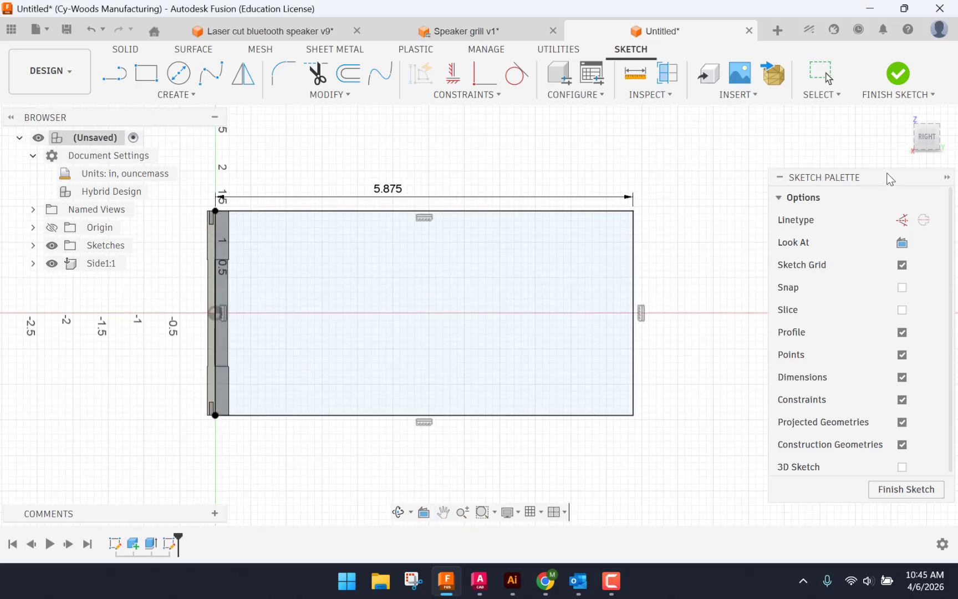
right_click(450, 272)
left_click(478, 295)
scroll(373, 276, "up", 2)
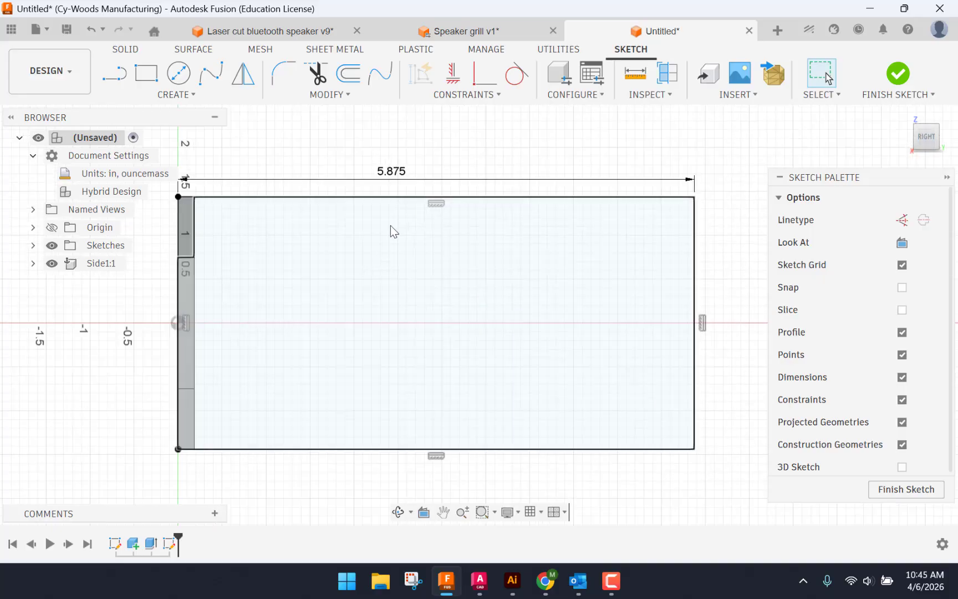
left_click_drag(393, 171, 427, 137)
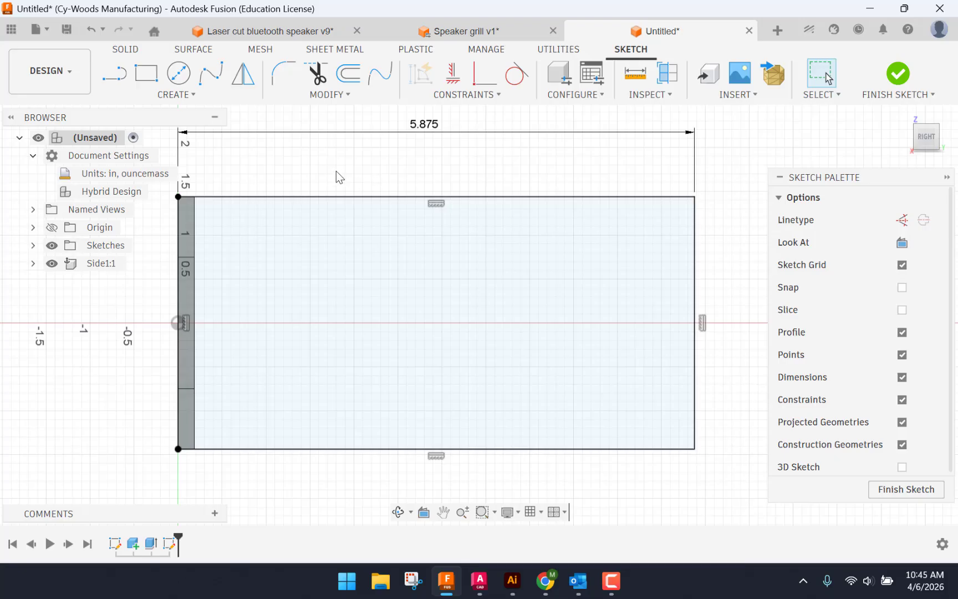
Sketch a center rectangle centred on the midpoint of the 5.875 in panel's top edge.
left_click(189, 96)
mouse_move(169, 141)
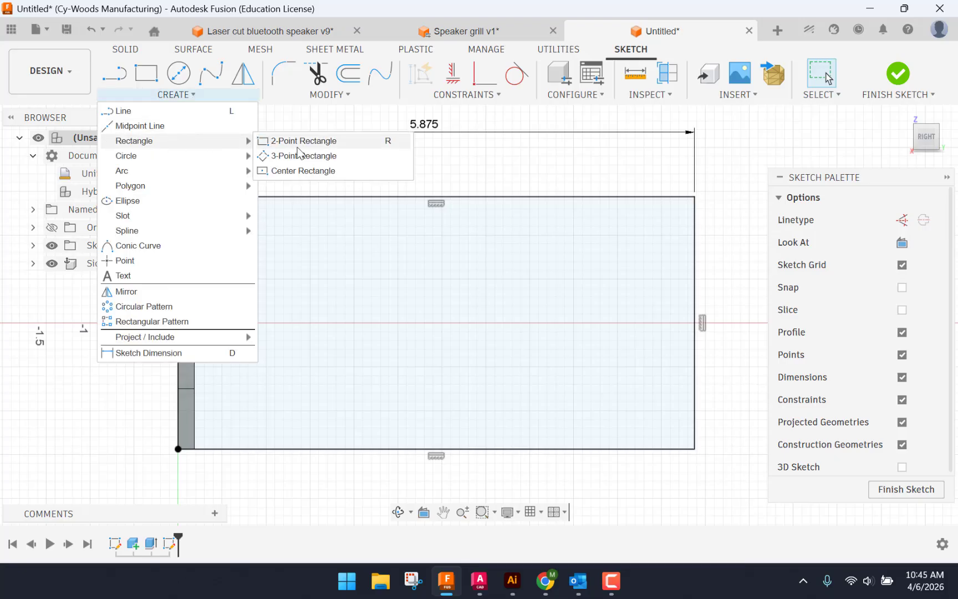
left_click(320, 172)
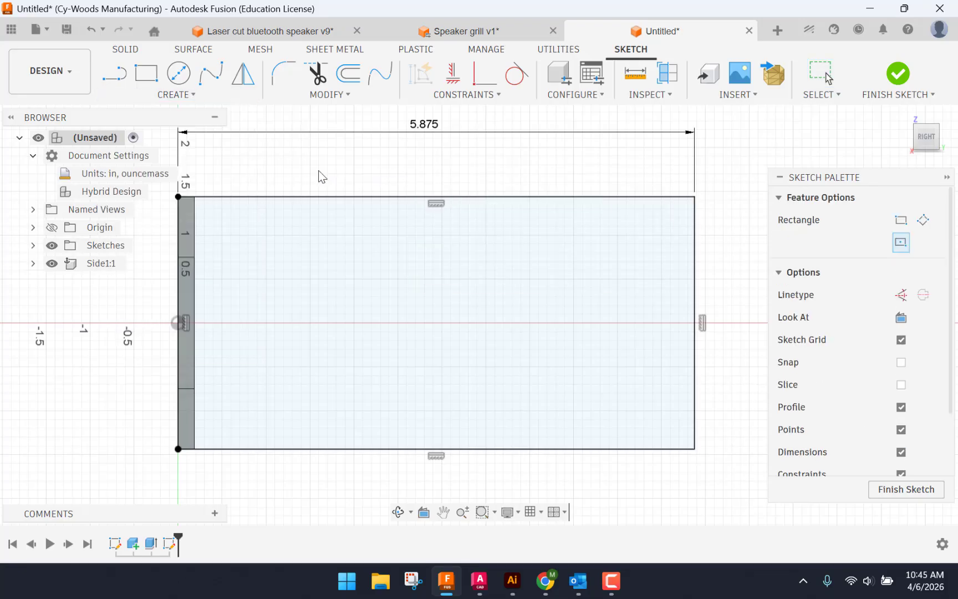
left_click(437, 197)
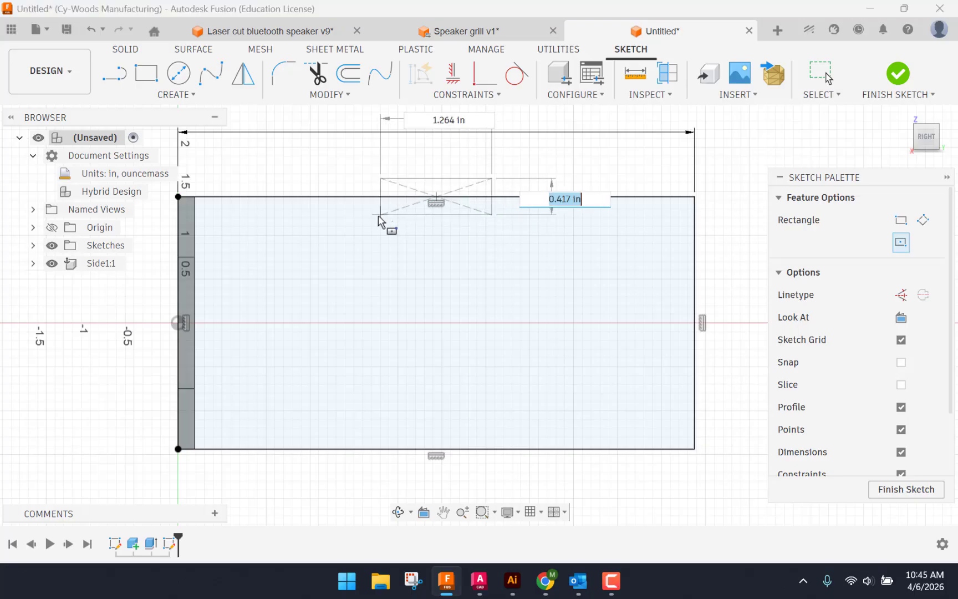
left_click(375, 216)
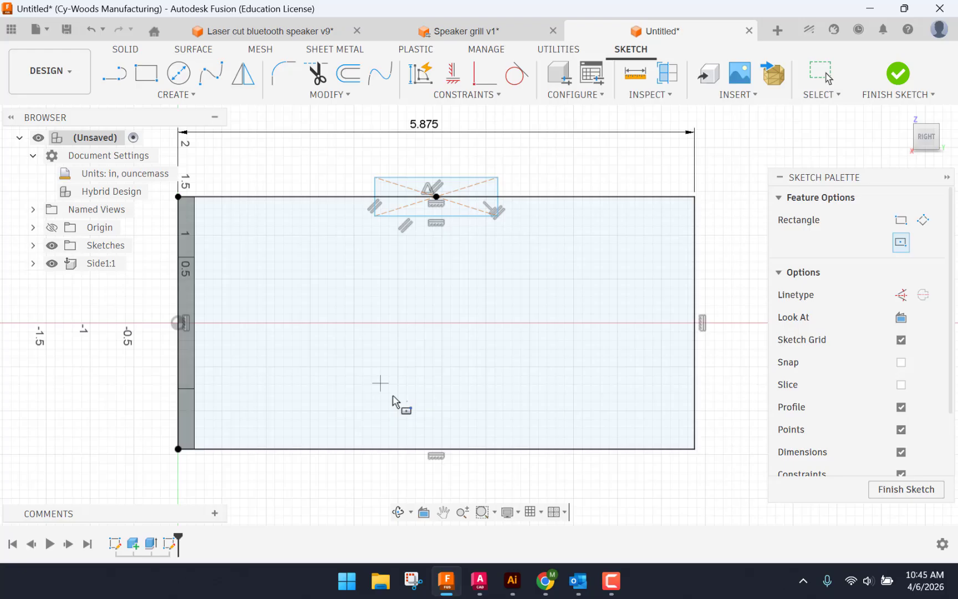
Sketch a second center rectangle about 1.57 in long, centred on the midpoint of the panel's bottom edge.
left_click(437, 449)
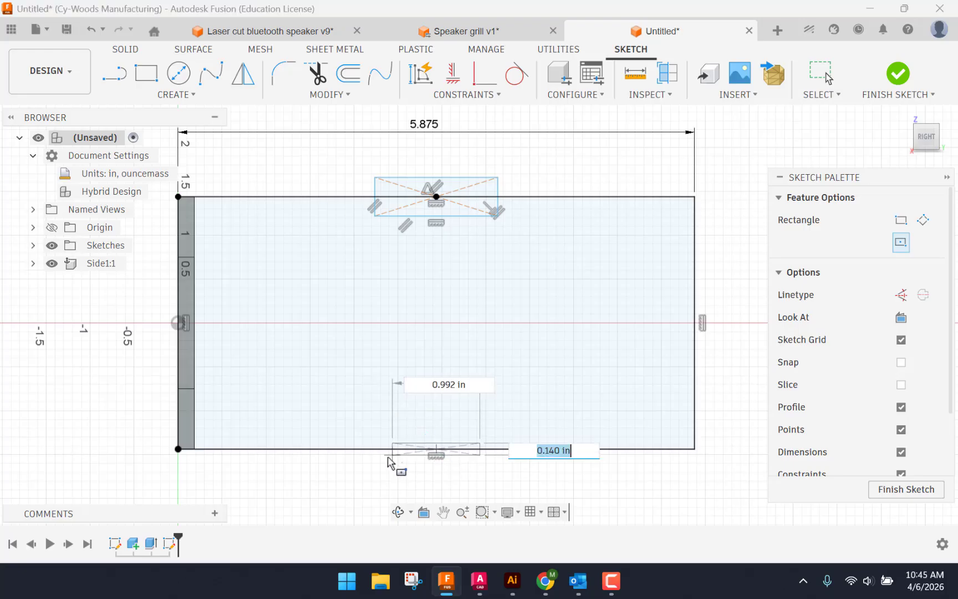
left_click(377, 437)
right_click(424, 283)
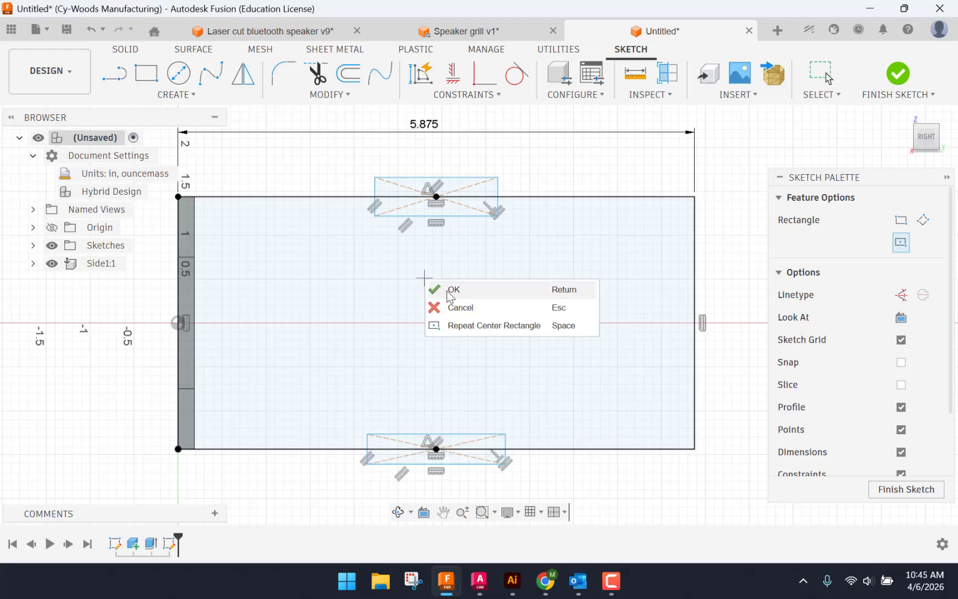
left_click(444, 290)
Widen the top-edge rectangle and dimension its length as 3 in.
mouse_move(376, 175)
left_mouse_down()
mouse_move(177, 202)
mouse_move(287, 179)
mouse_move(309, 162)
mouse_move(301, 181)
left_mouse_up()
scroll(388, 169, "up", 1)
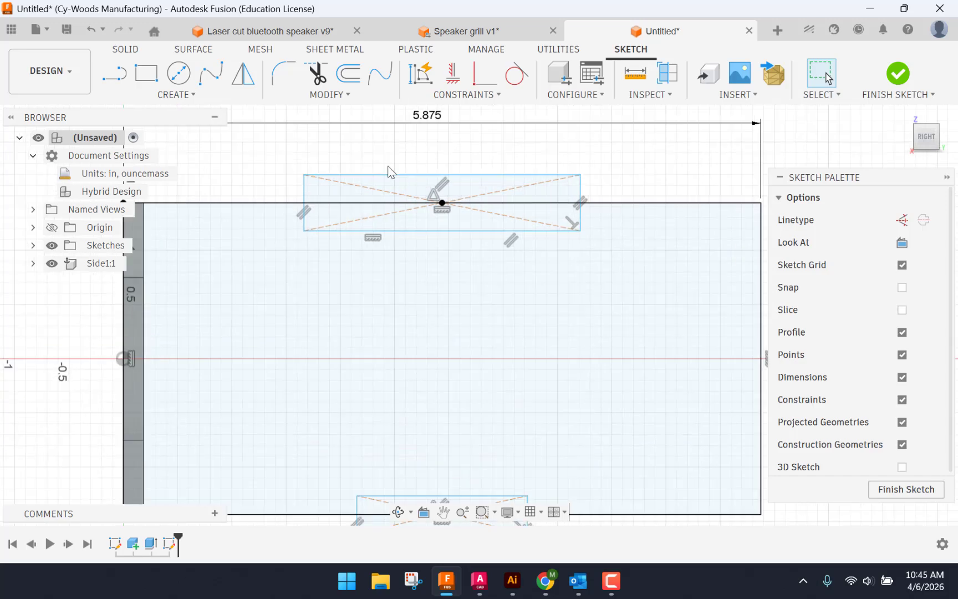
key("d")
left_click(447, 175)
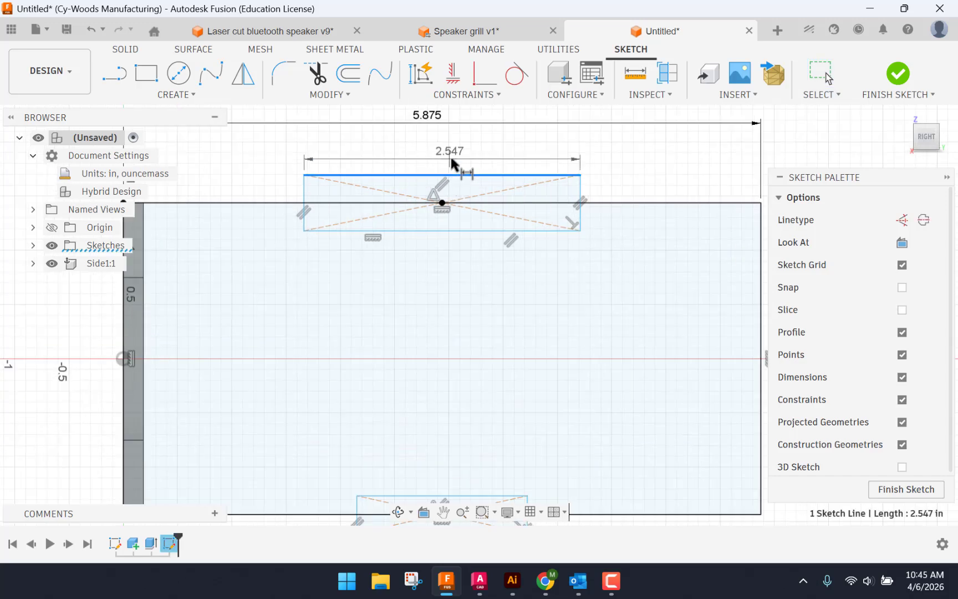
left_click(450, 156)
type("3")
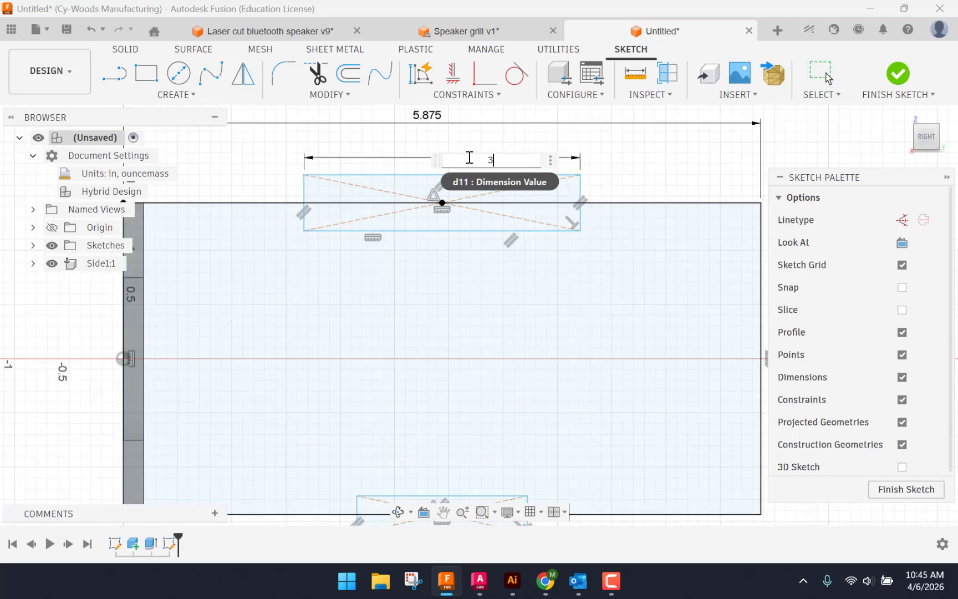
key("Return")
Dimension the distance from the panel's top edge to the upper rectangle's lower side as Ply.
left_click(259, 204)
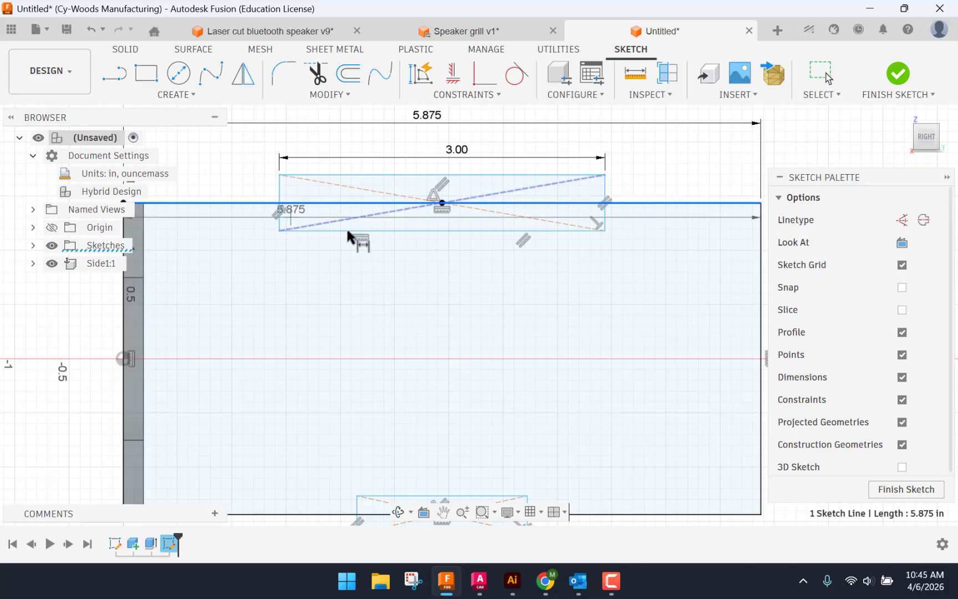
left_click(398, 232)
scroll(387, 235, "down", 3)
middle_click_drag(358, 244, 439, 274)
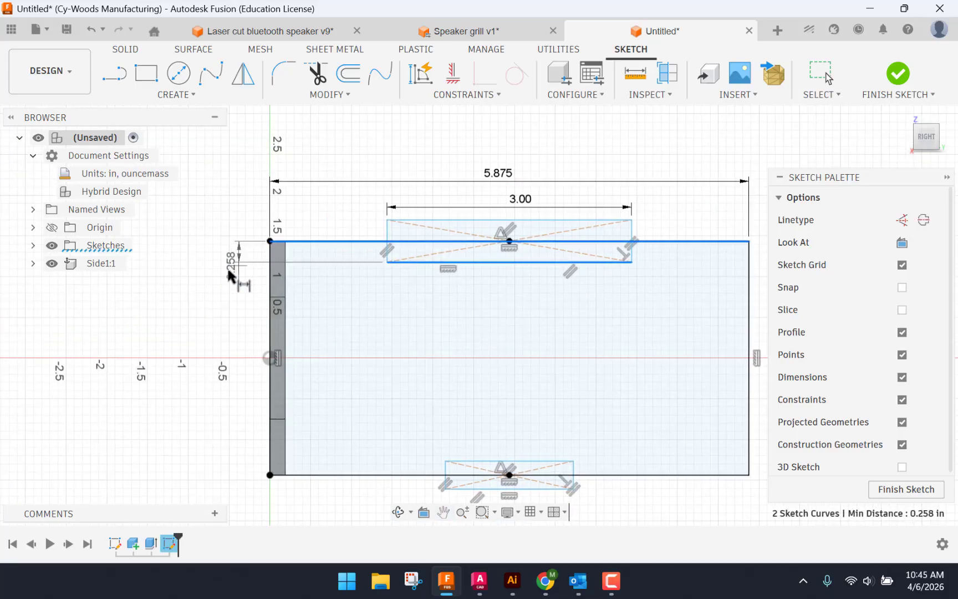
left_click(221, 277)
type("Ply")
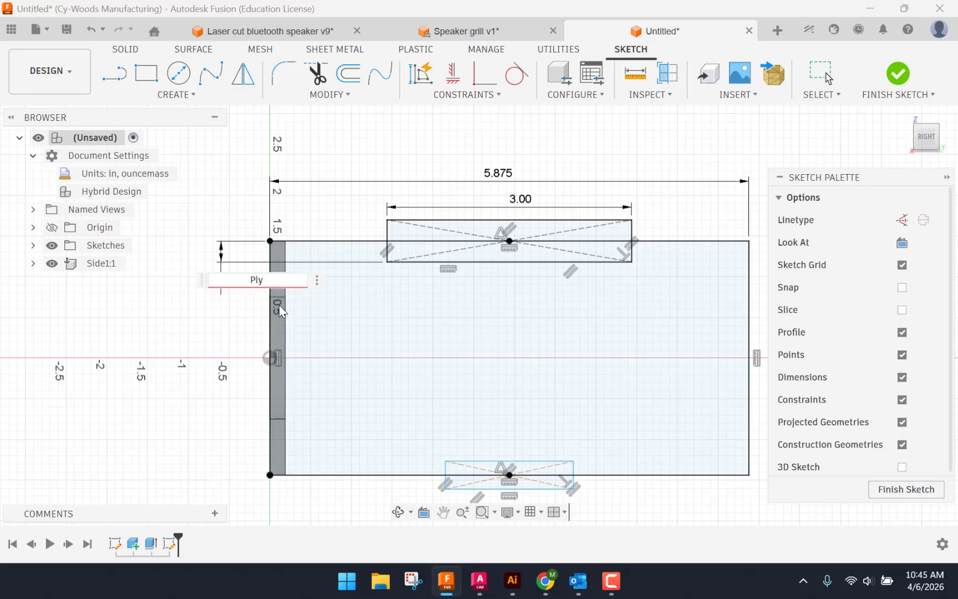
key("Return")
Dimension the length of the rectangle on the panel's bottom edge as 3 in.
scroll(393, 327, "down", 1)
scroll(456, 457, "up", 3)
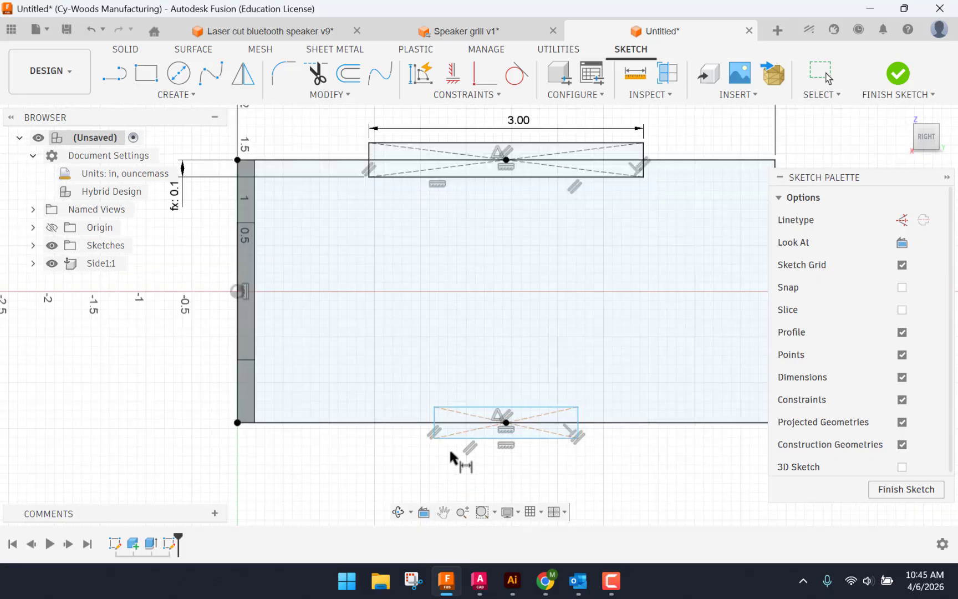
left_click(469, 444)
left_click(506, 469)
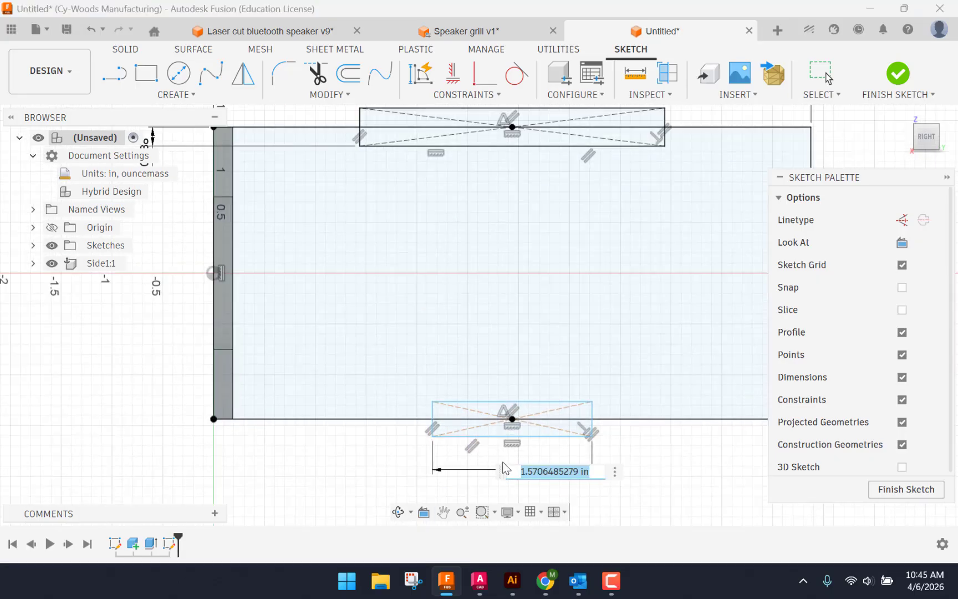
type("3")
key("Return")
Dimension the distance from the panel's bottom edge to the lower rectangle's upper side as Ply.
scroll(353, 427, "up", 2)
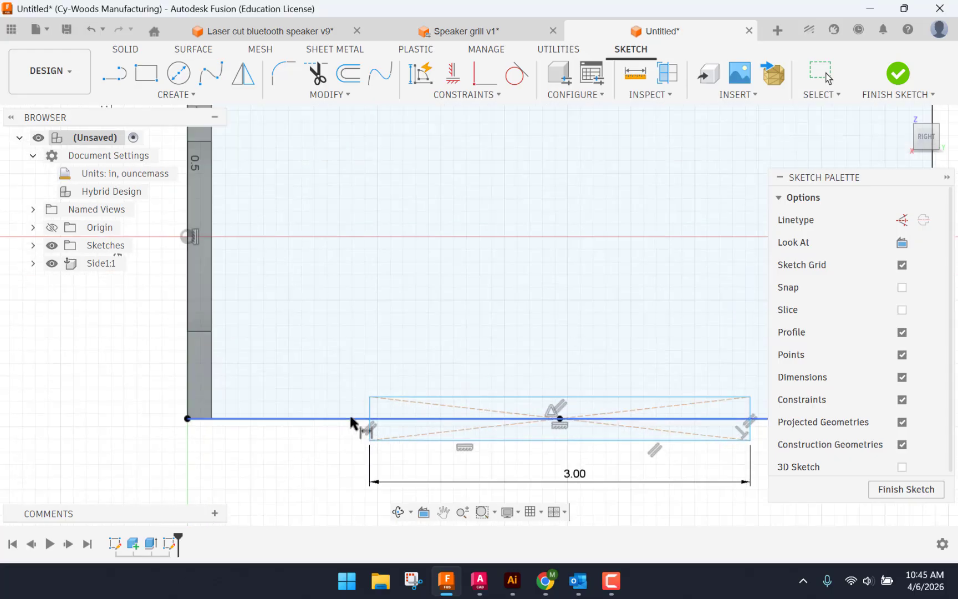
left_click(355, 419)
left_click(417, 398)
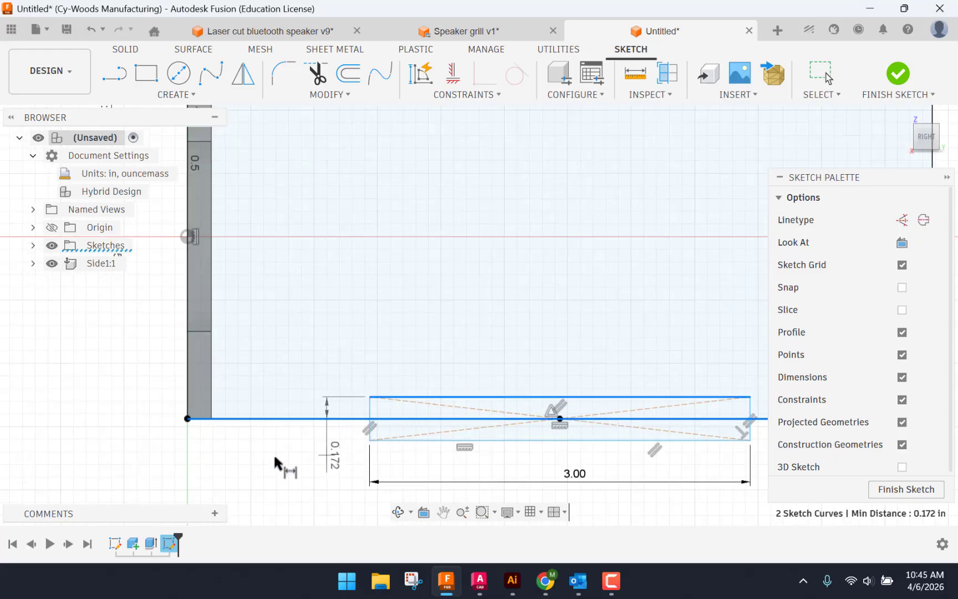
left_click(138, 441)
type("Ply")
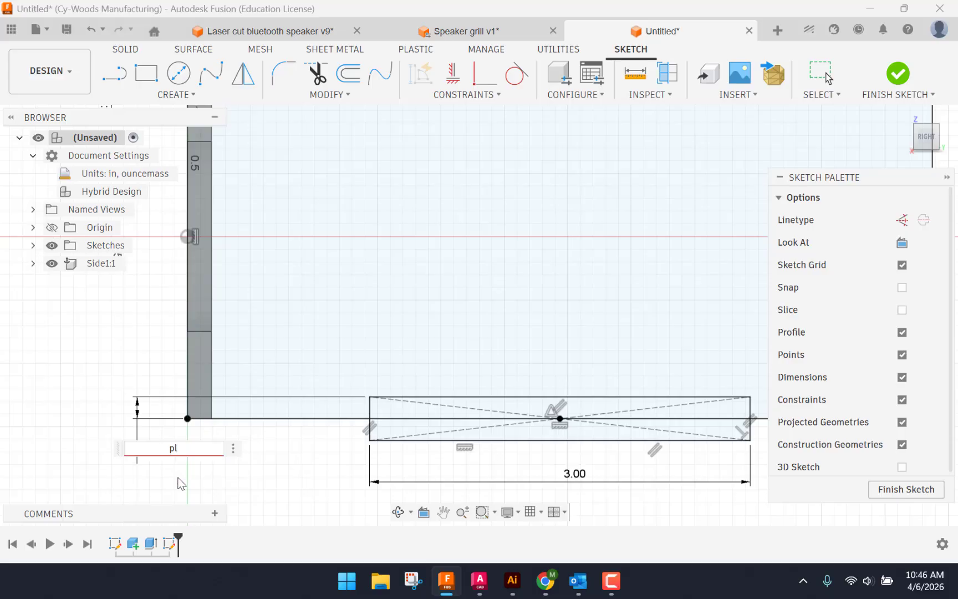
scroll(298, 425, "down", 2)
key("Return")
scroll(413, 359, "down", 3)
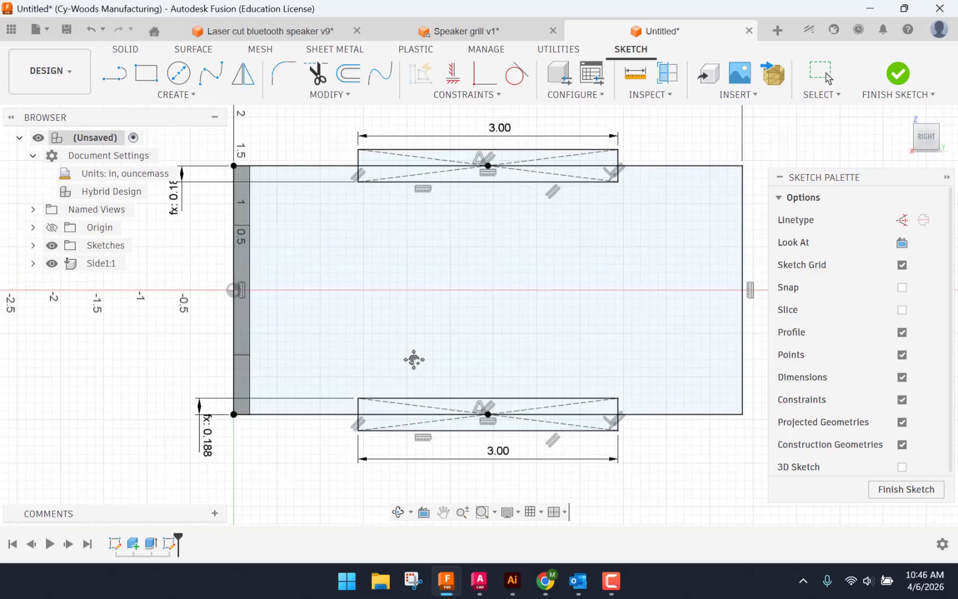
scroll(225, 240, "up", 1)
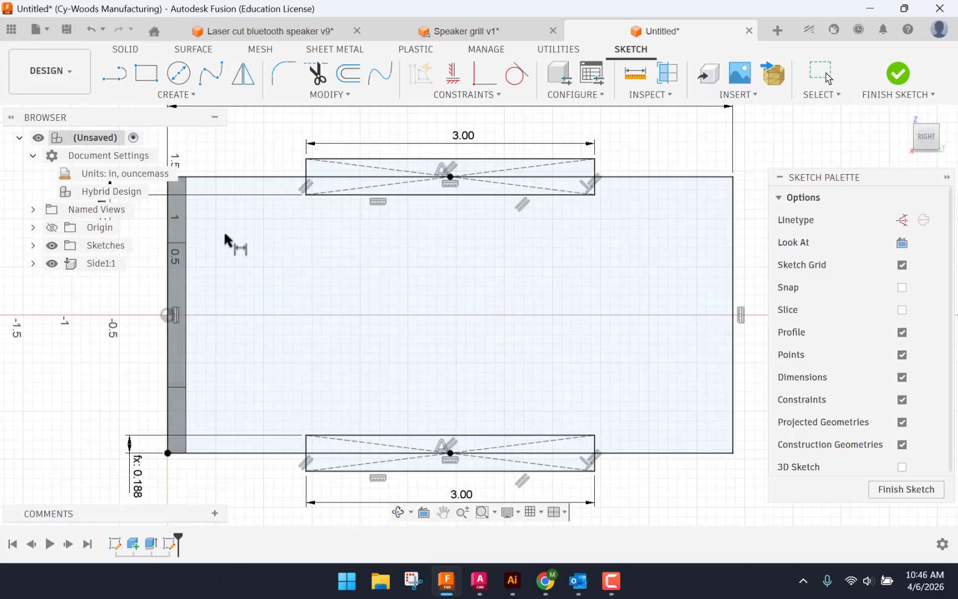
scroll(386, 283, "down", 1)
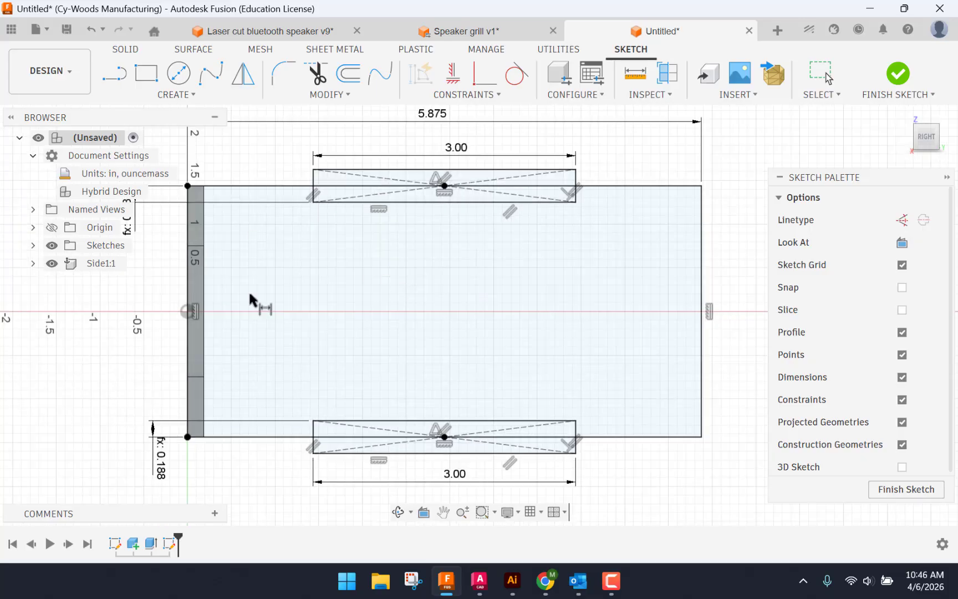
Finish the sketch and extrude the large notched panel profile by -Ply as a new component.
left_click(900, 75)
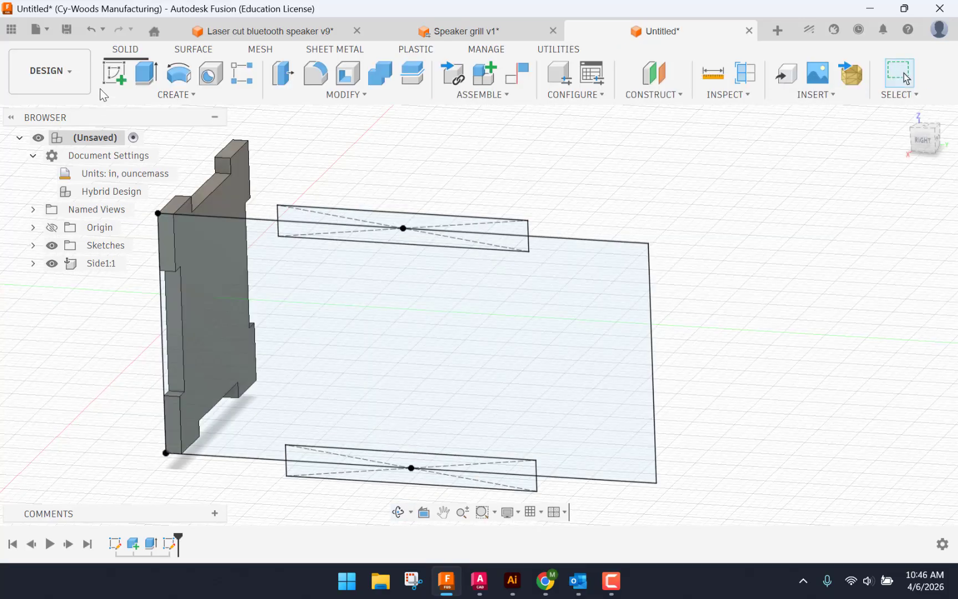
left_click(146, 73)
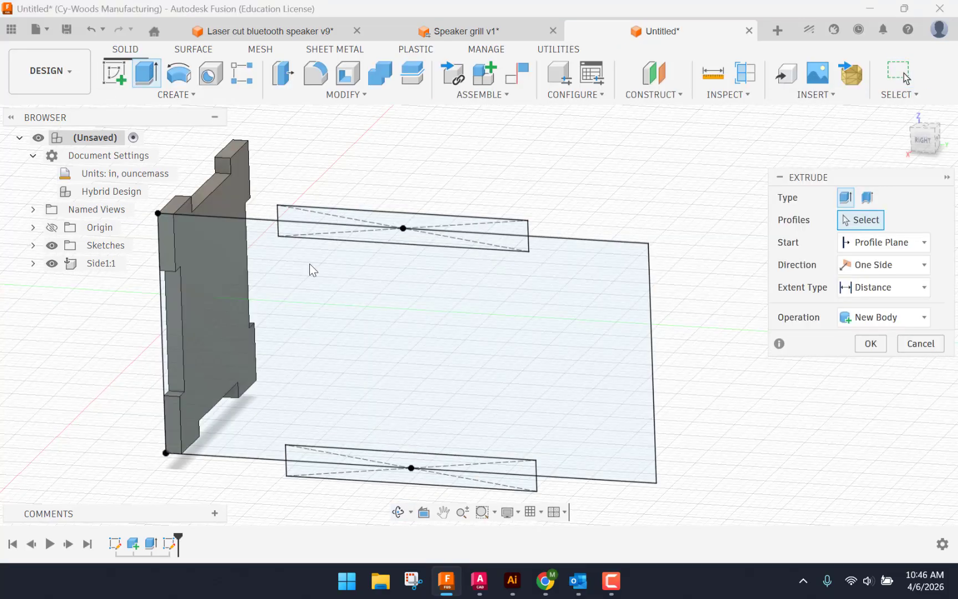
left_click(351, 294)
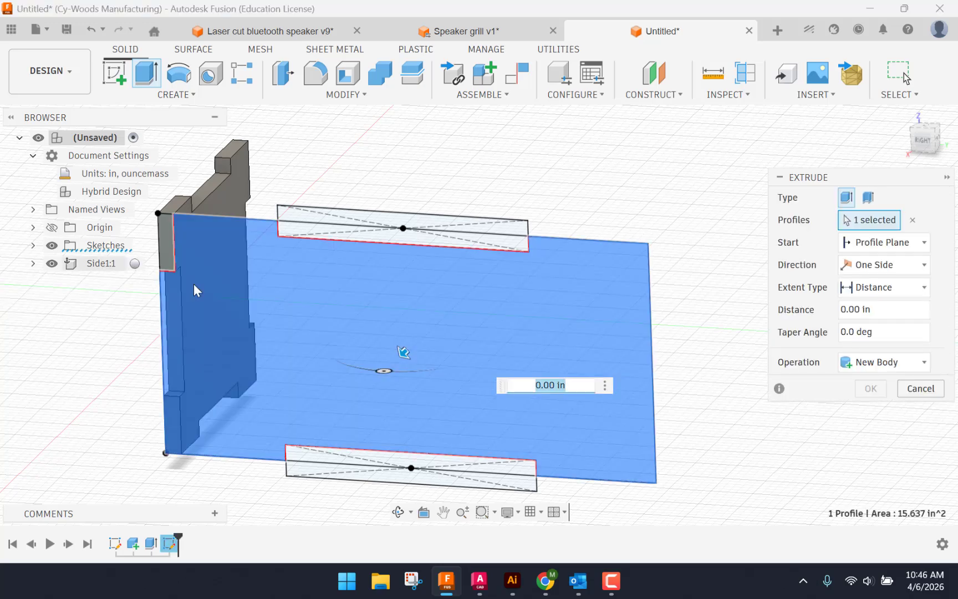
left_click(869, 363)
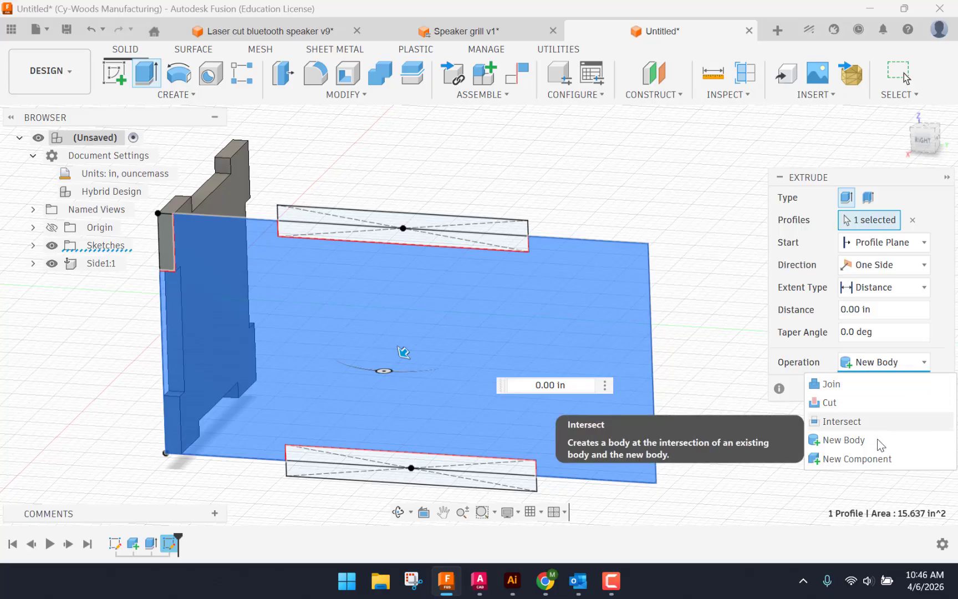
left_click(878, 459)
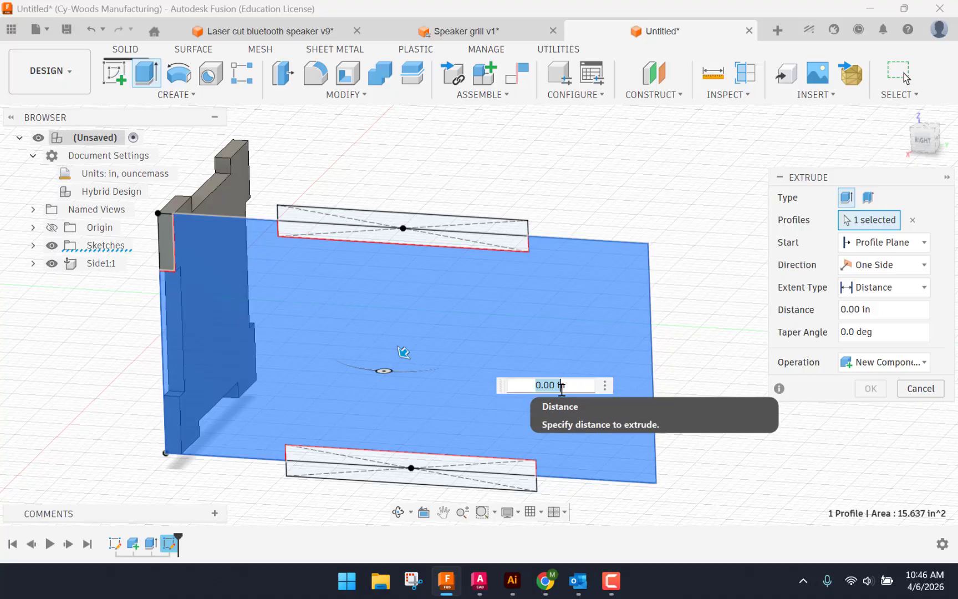
type("pl")
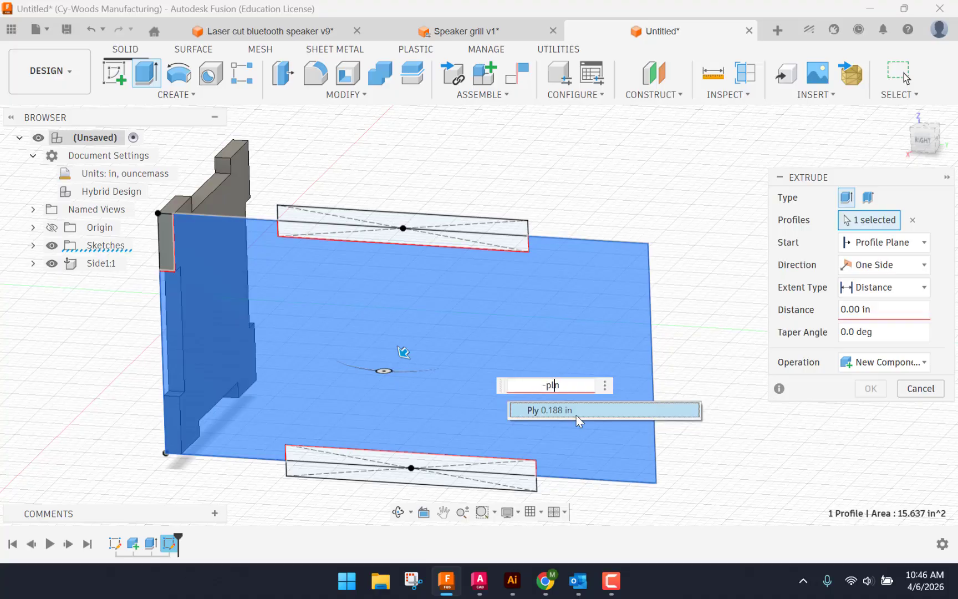
left_click(576, 412)
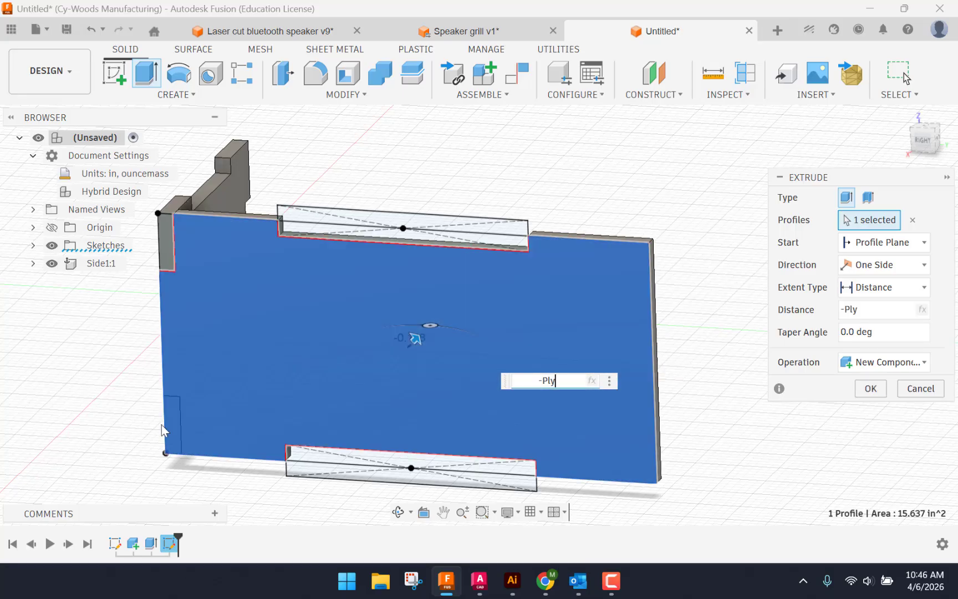
scroll(197, 268, "up", 1)
middle_click_drag(207, 267, 248, 233)
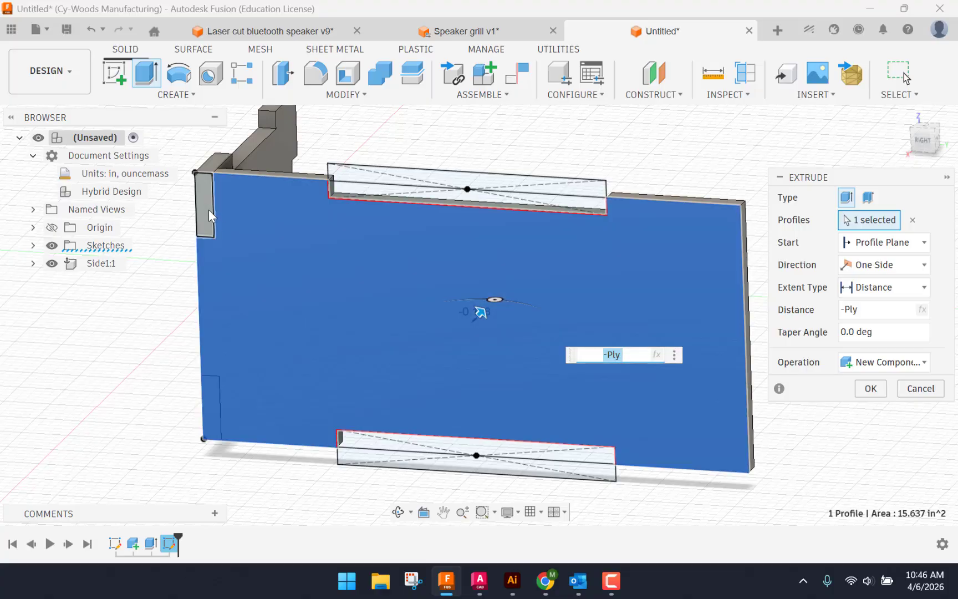
scroll(209, 402, "up", 2)
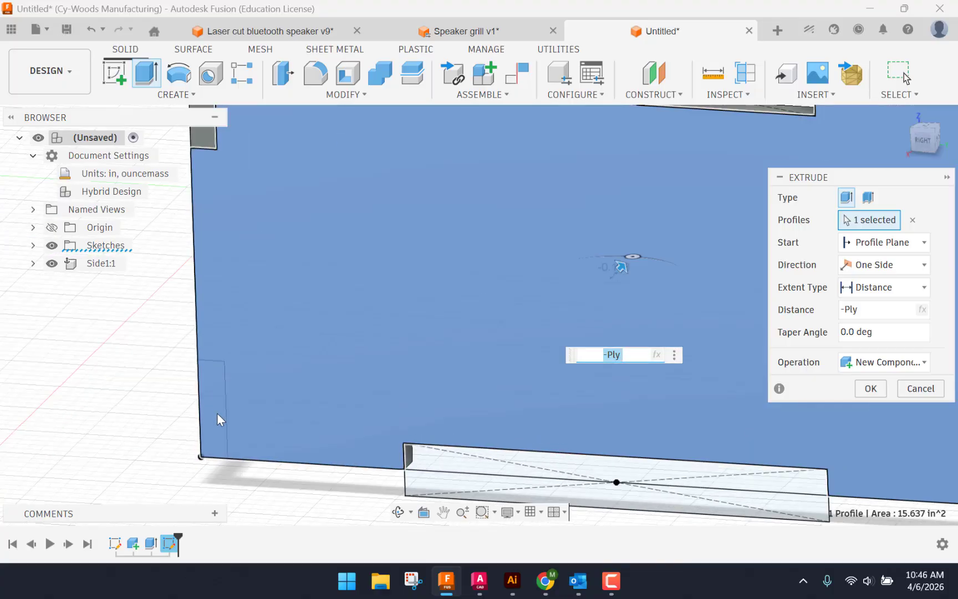
scroll(217, 419, "down", 2)
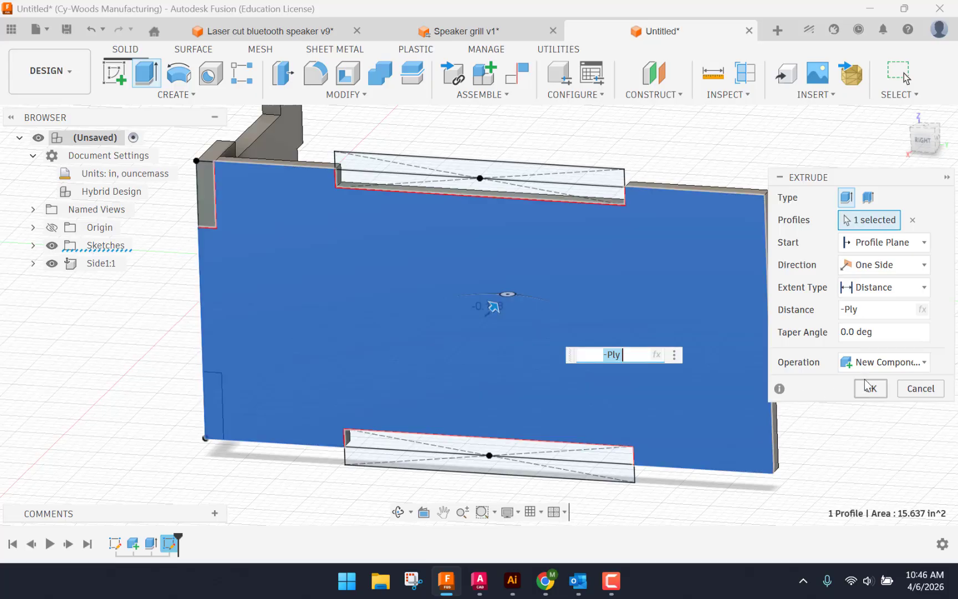
left_click(869, 388)
Save the design under the name Speaker Tutorial.
scroll(390, 276, "down", 2)
mouse_move(390, 276)
middle_mouse_down("shift")
mouse_move(404, 242)
mouse_move(449, 242)
mouse_move(415, 246)
mouse_move(419, 286)
mouse_move(536, 323)
mouse_move(537, 312)
mouse_move(518, 320)
mouse_move(543, 321)
mouse_move(544, 311)
mouse_move(529, 327)
mouse_move(543, 332)
mouse_move(513, 346)
middle_mouse_up("shift")
left_click(64, 30)
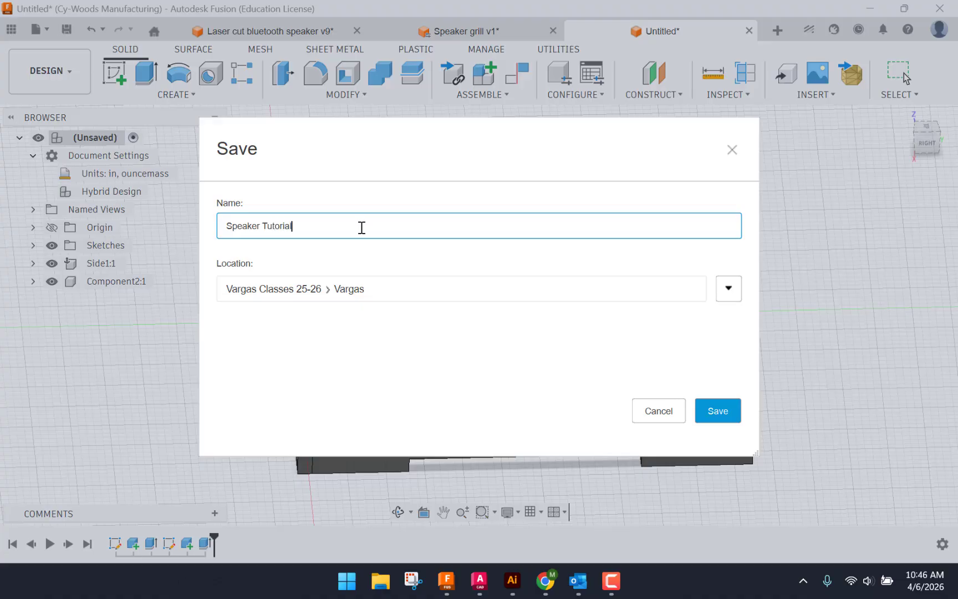
left_click(710, 410)
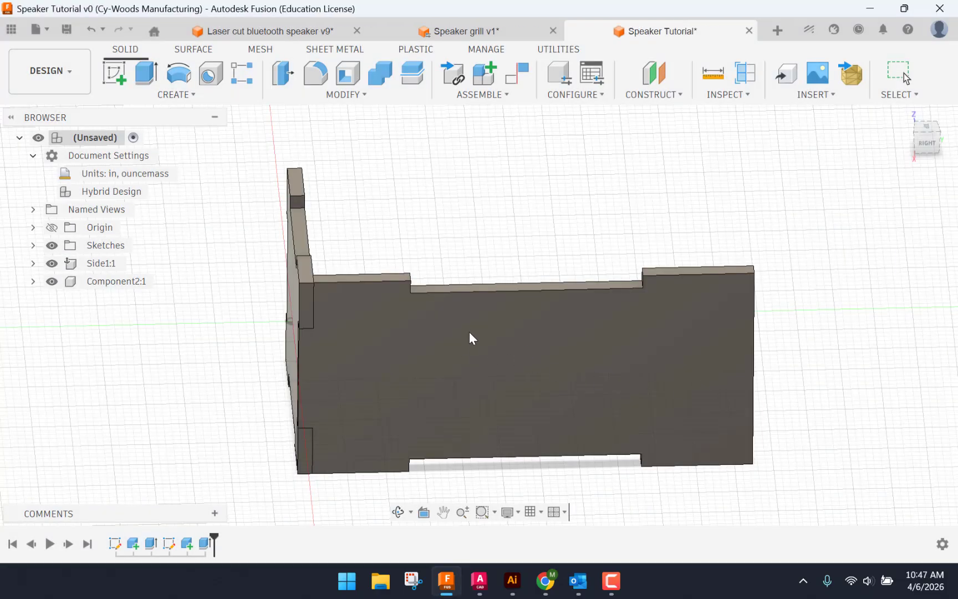